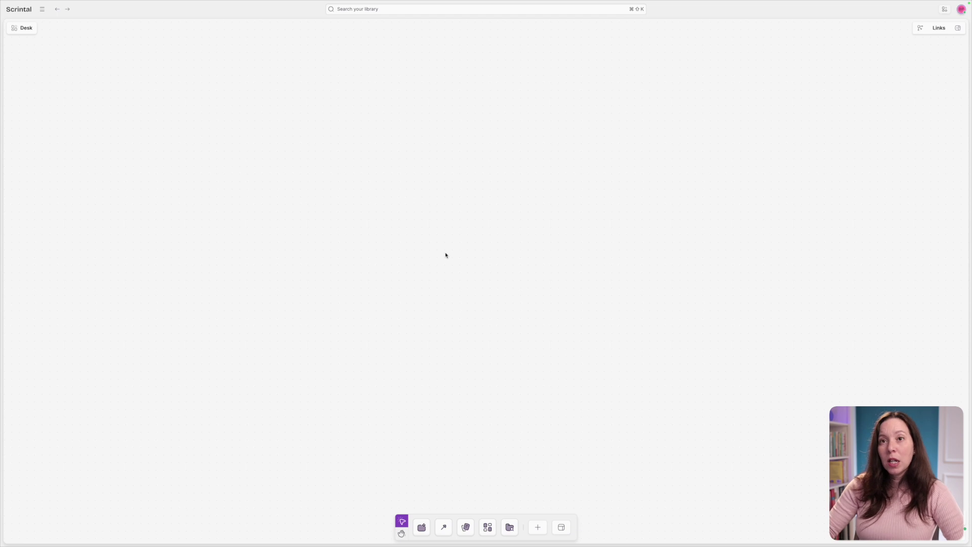
- Create a Heading 1 block on the empty desk with the text "My Block"
double_click(389, 219)
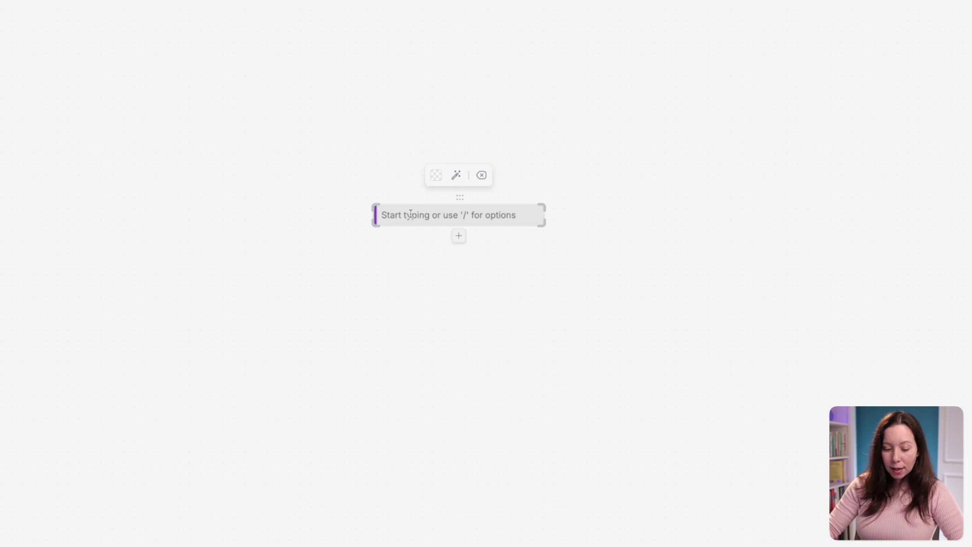
text(/)
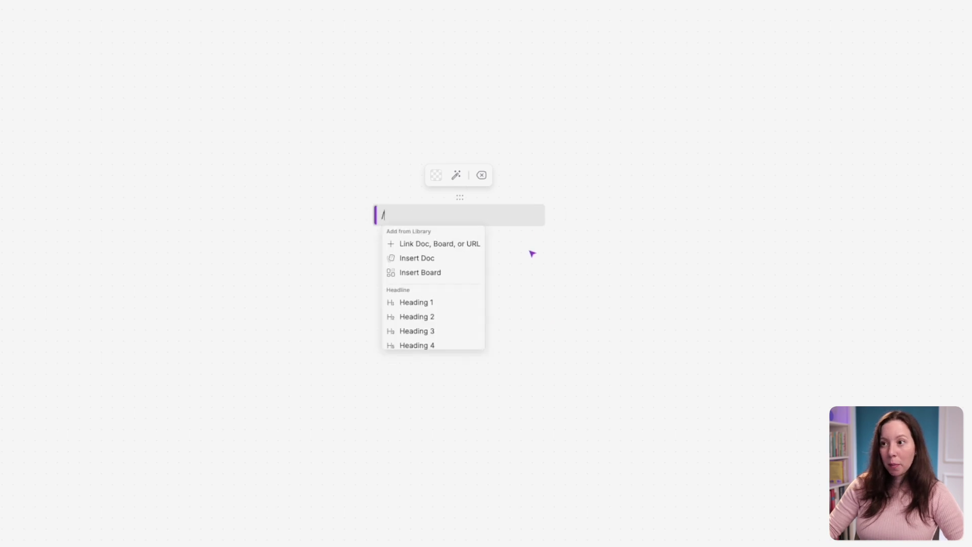
scroll(469, 278, down, 2)
scroll(469, 279, down, 6)
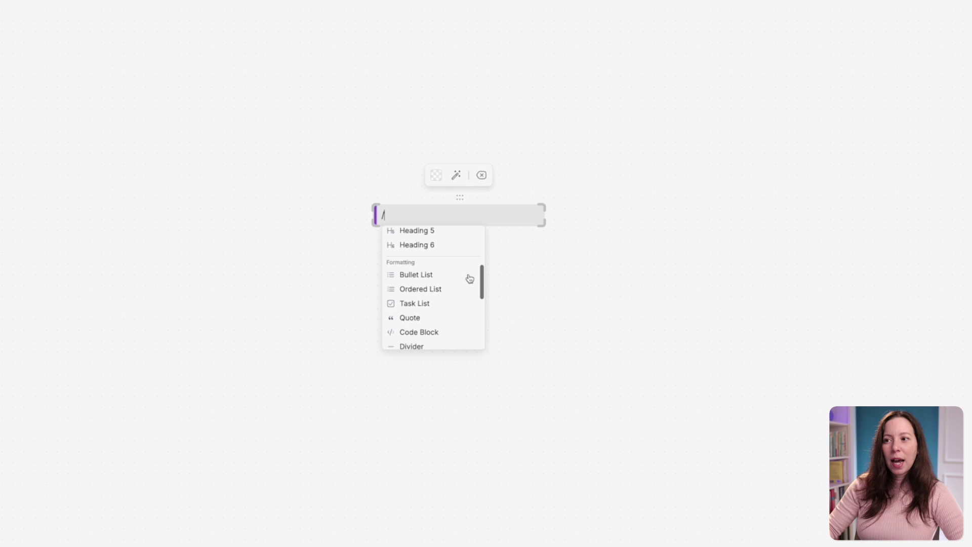
scroll(470, 279, down, 3)
scroll(445, 287, up, 6)
scroll(445, 289, up, 1)
click(419, 256)
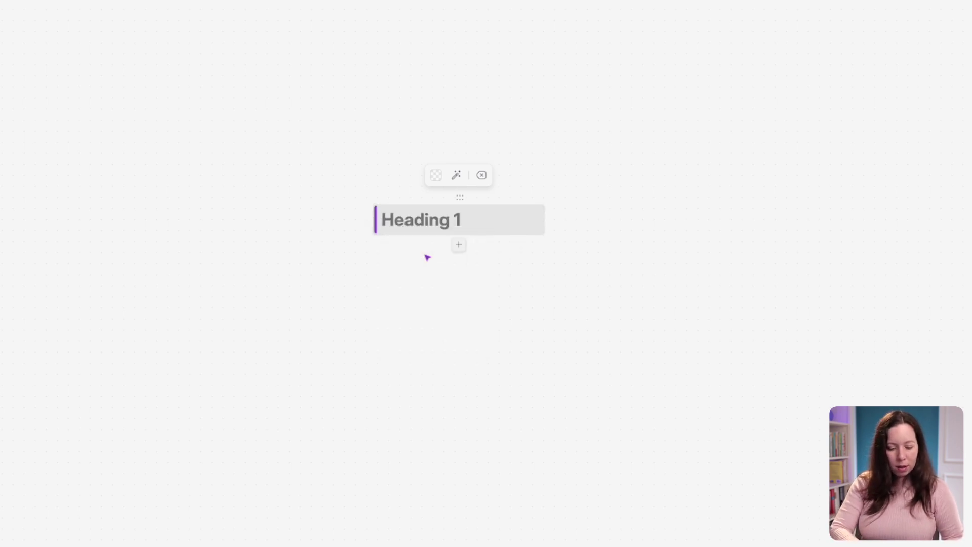
text(My Block)
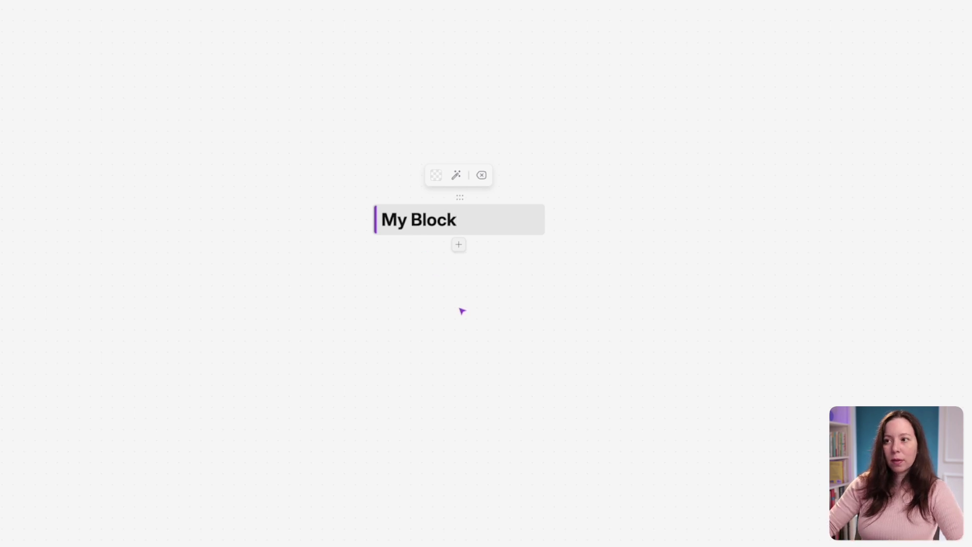
click(468, 318)
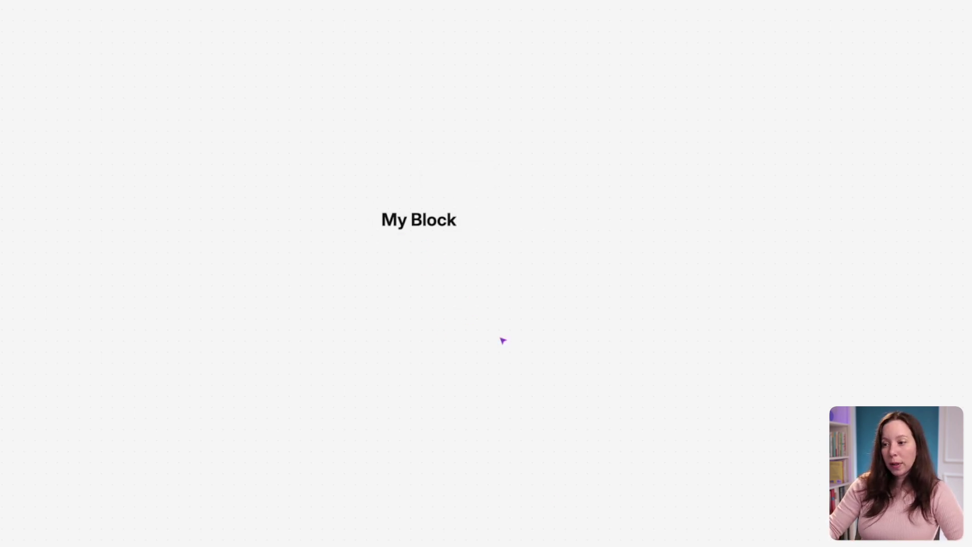
- Add a divider block, attach it directly beneath the My Block heading, and move the combined block farther left
click(527, 519)
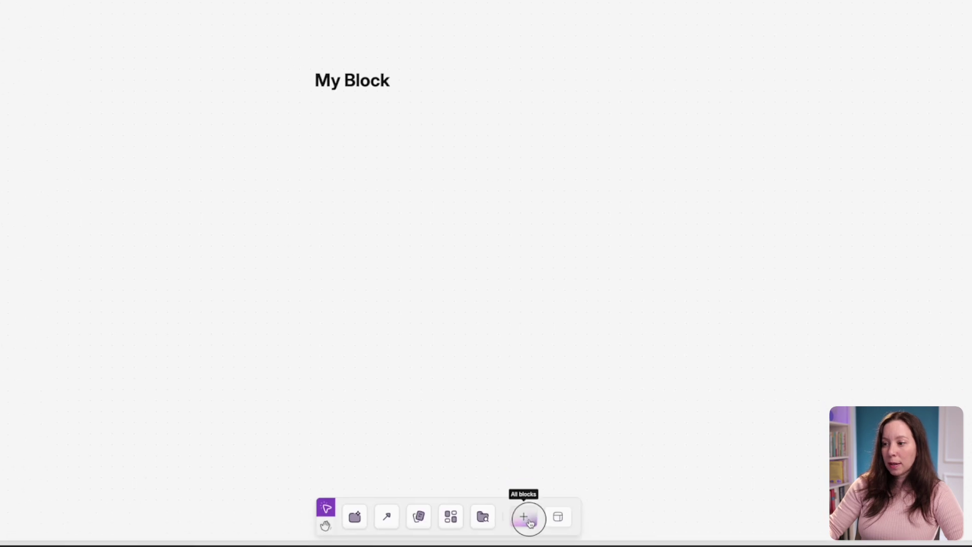
scroll(508, 436, down, 2)
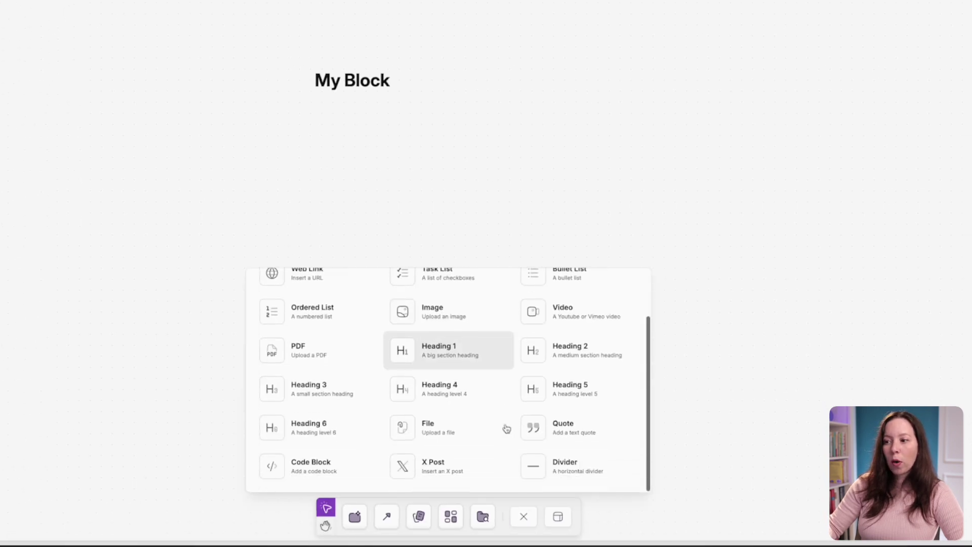
scroll(488, 321, up, 1)
scroll(488, 321, down, 1)
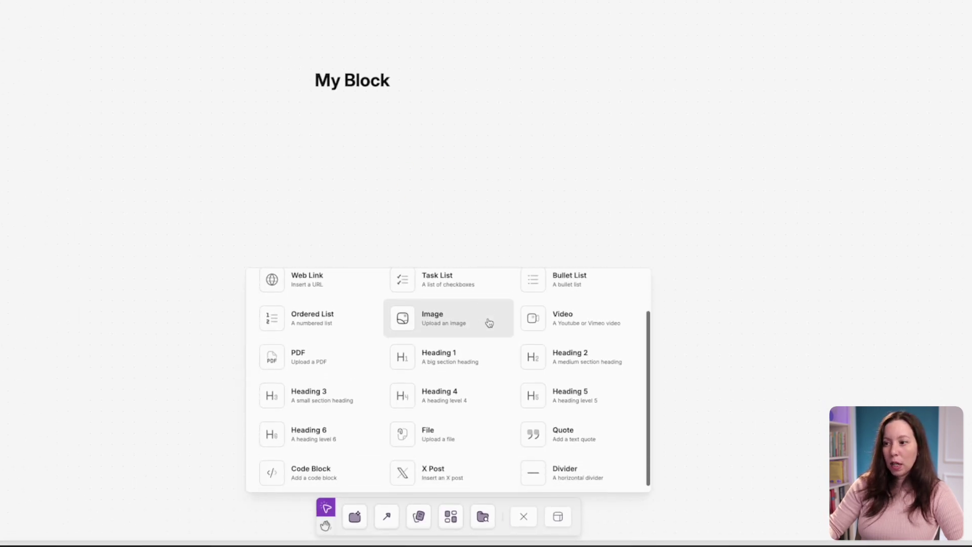
click(553, 468)
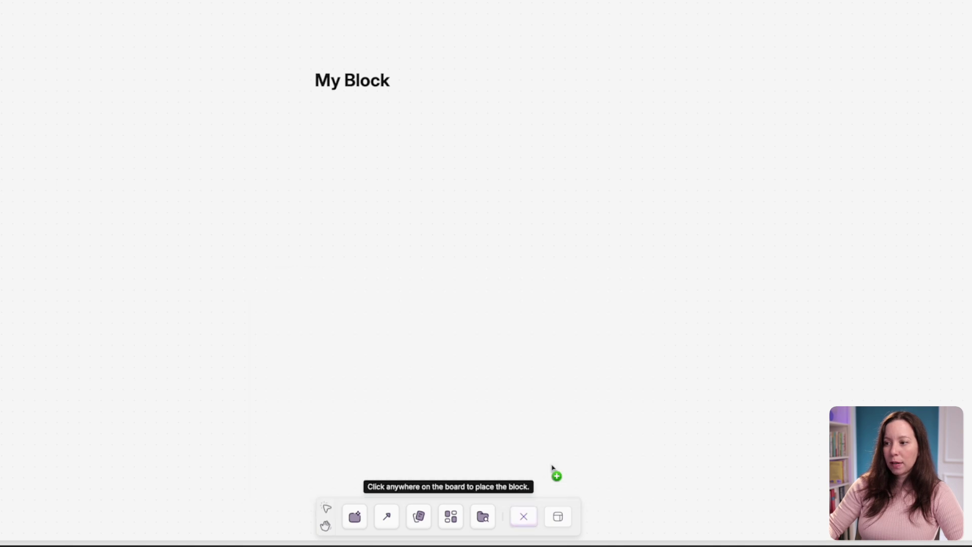
click(527, 258)
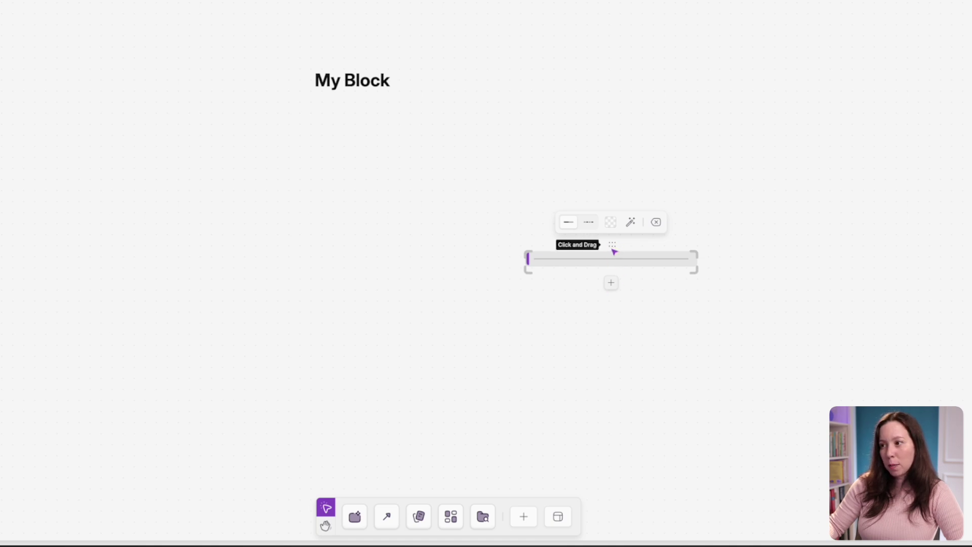
drag(615, 251, 367, 93)
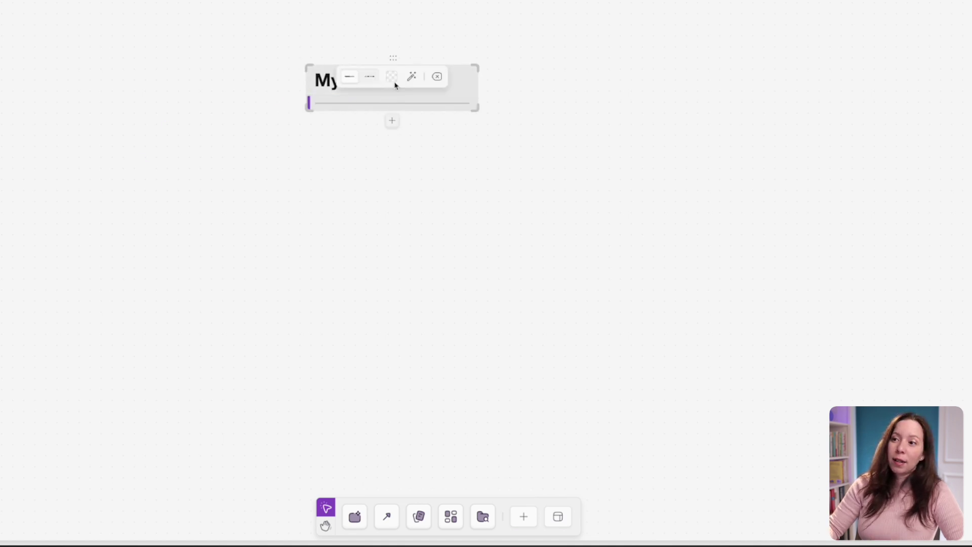
click(438, 31)
drag(399, 91, 213, 66)
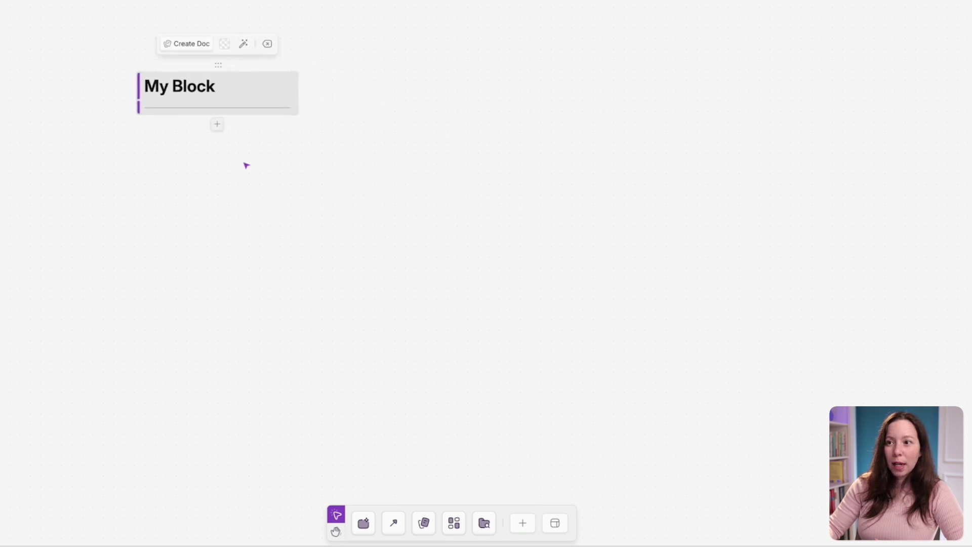
- Add a text block beneath the divider reading "I can just write some content here."
click(218, 125)
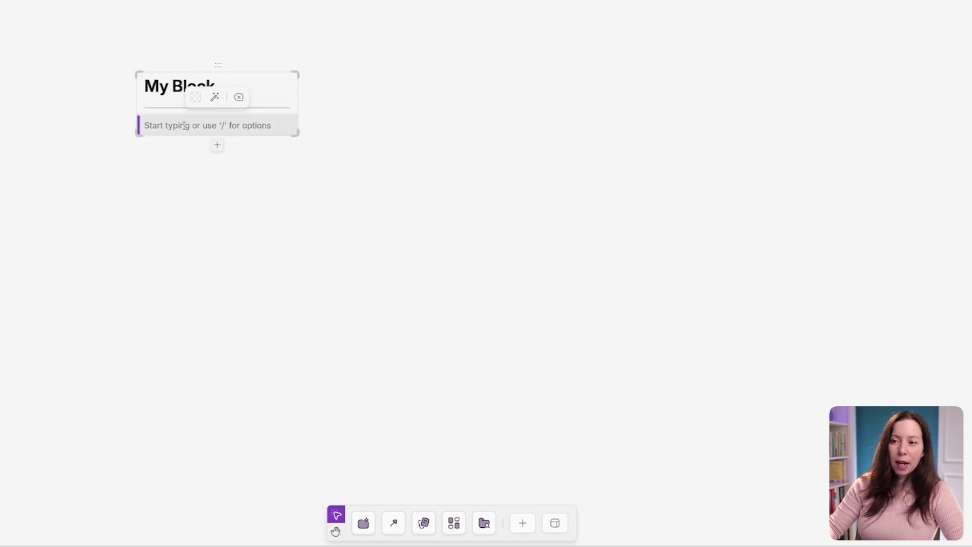
text(/)
key(BackSpace)
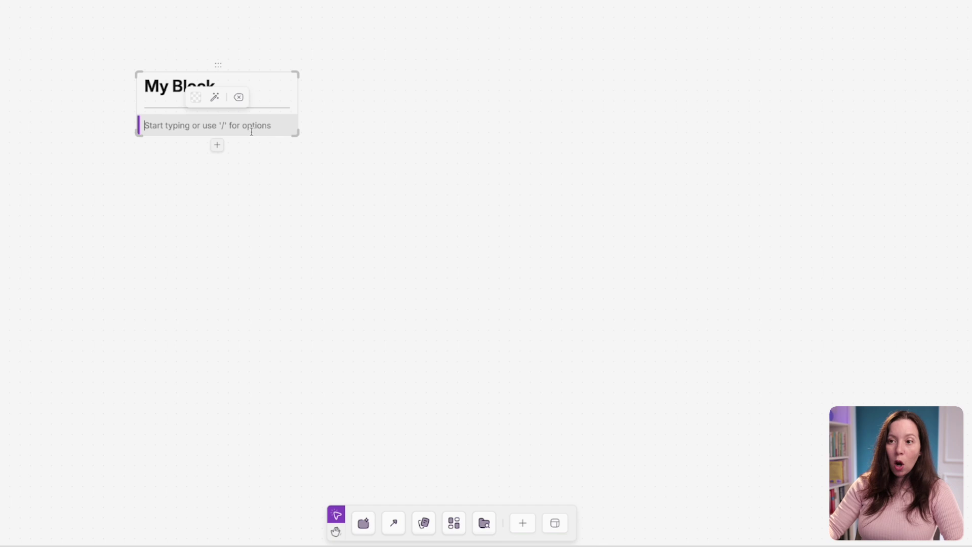
text(I can)
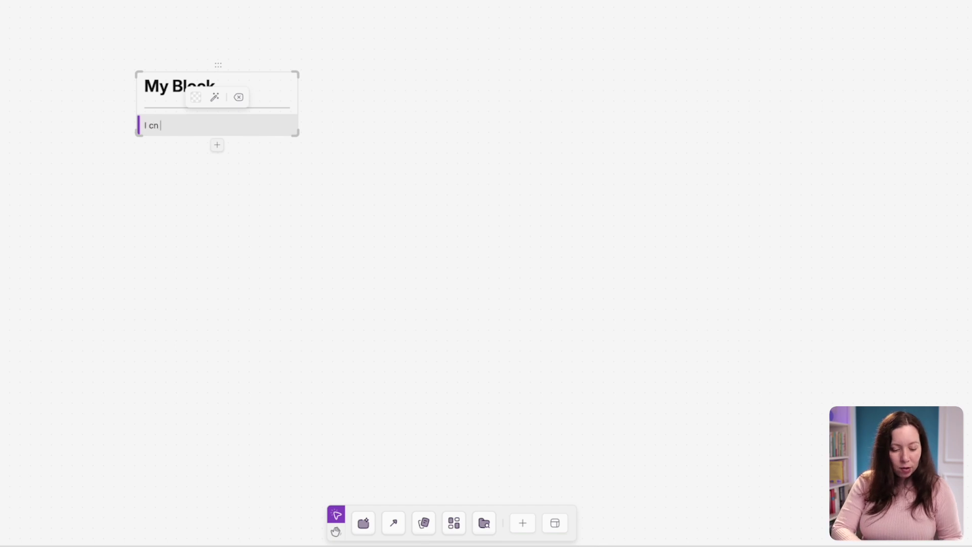
text( just write some cont)
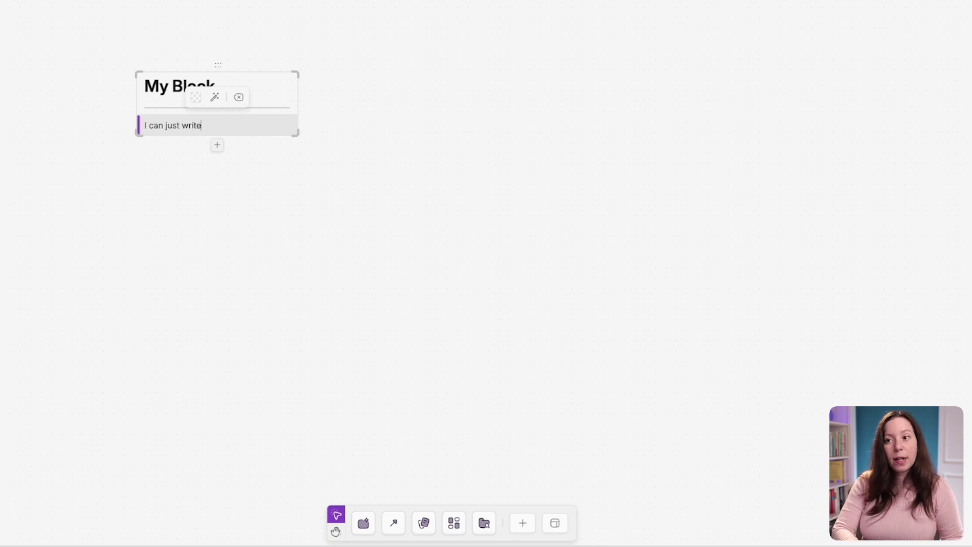
text(ent here.)
key(Escape)
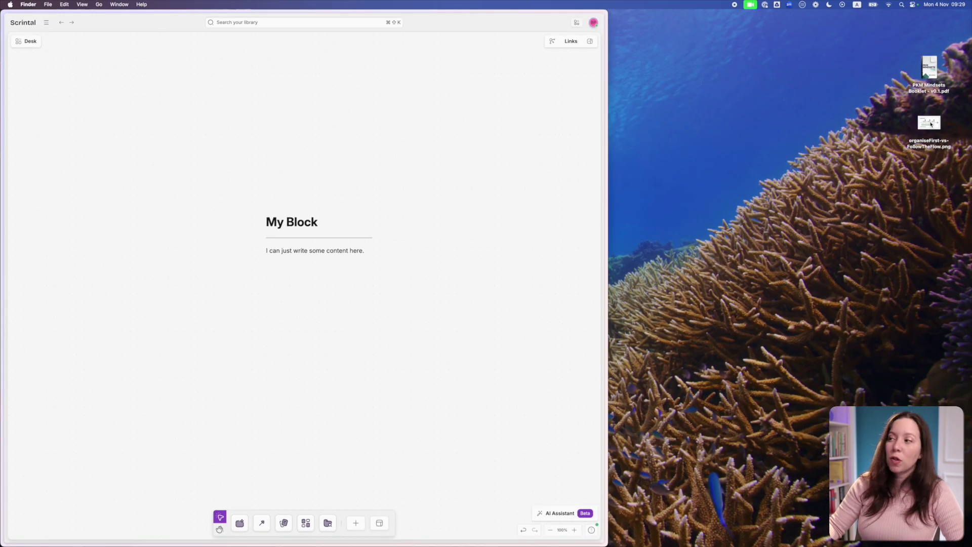
- Add the image organiseFirst-vs-FollowTheFlow.png from the desktop to the right of My Block and enlarge it
drag(931, 124, 506, 150)
click(473, 122)
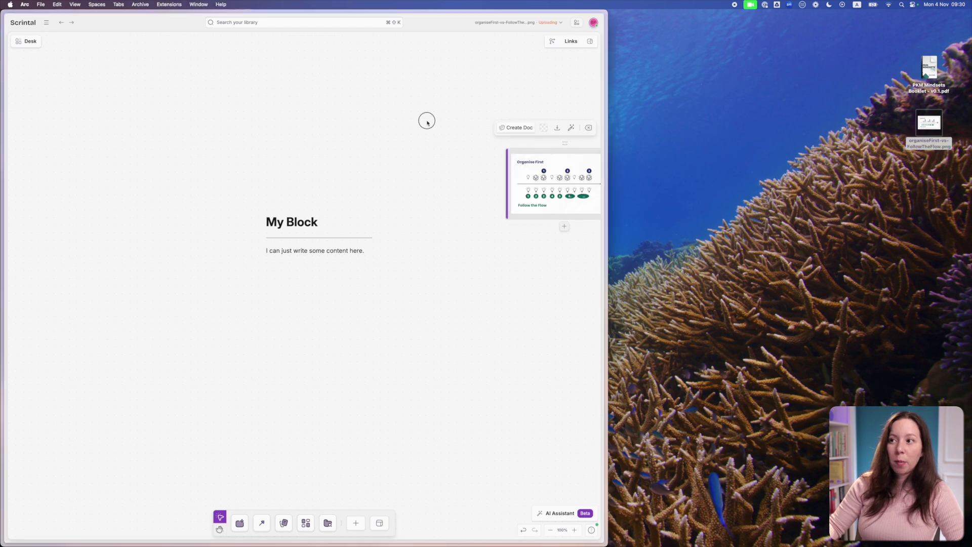
drag(506, 217, 425, 263)
- Add PKM Mindsets Booklet - v0.1.pdf from the desktop, enlarge its preview and look through its pages
mouse_move(933, 62)
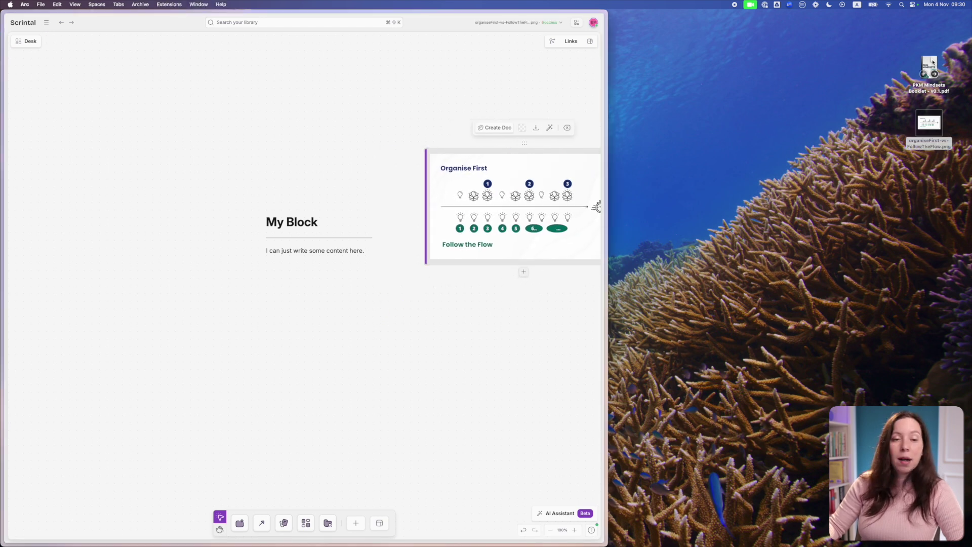
drag(933, 61, 341, 108)
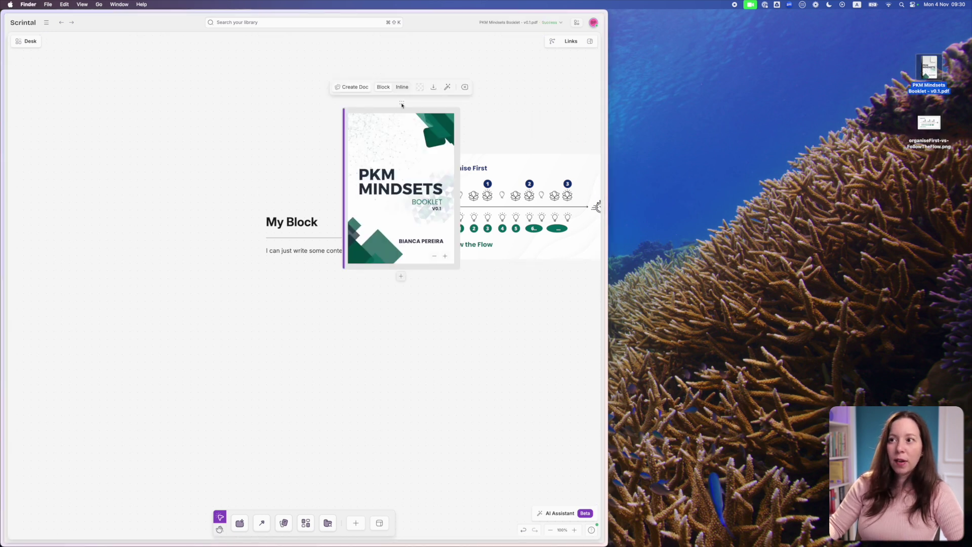
click(402, 105)
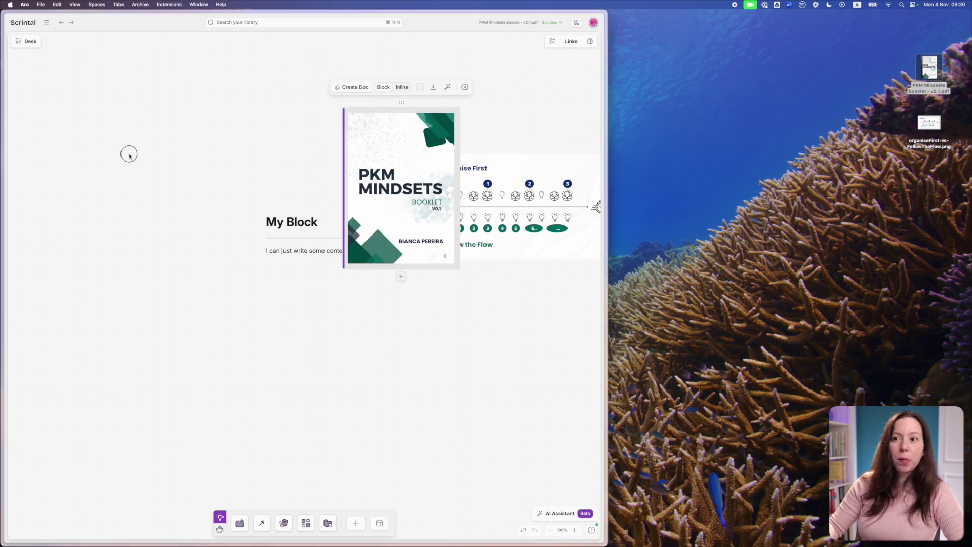
click(447, 256)
click(435, 257)
drag(459, 267, 547, 393)
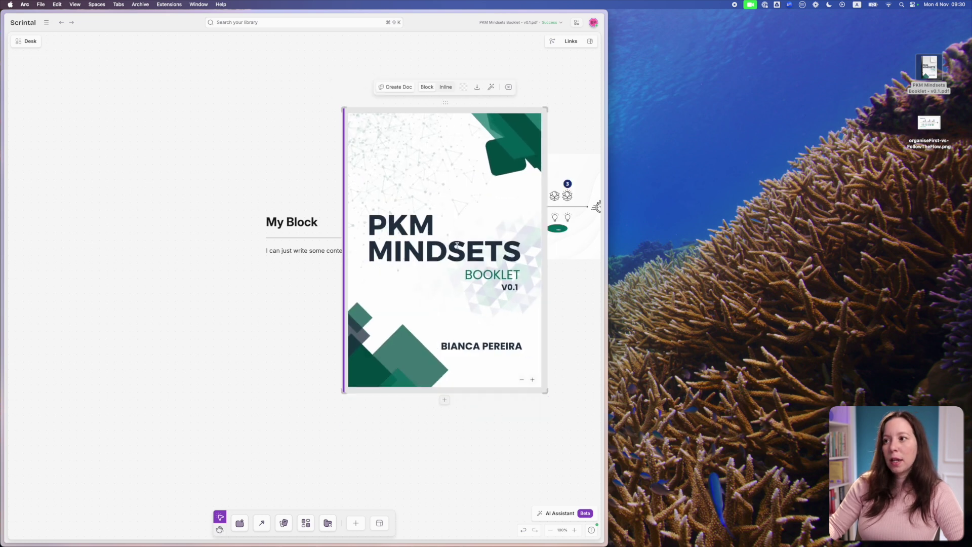
scroll(457, 245, down, 10)
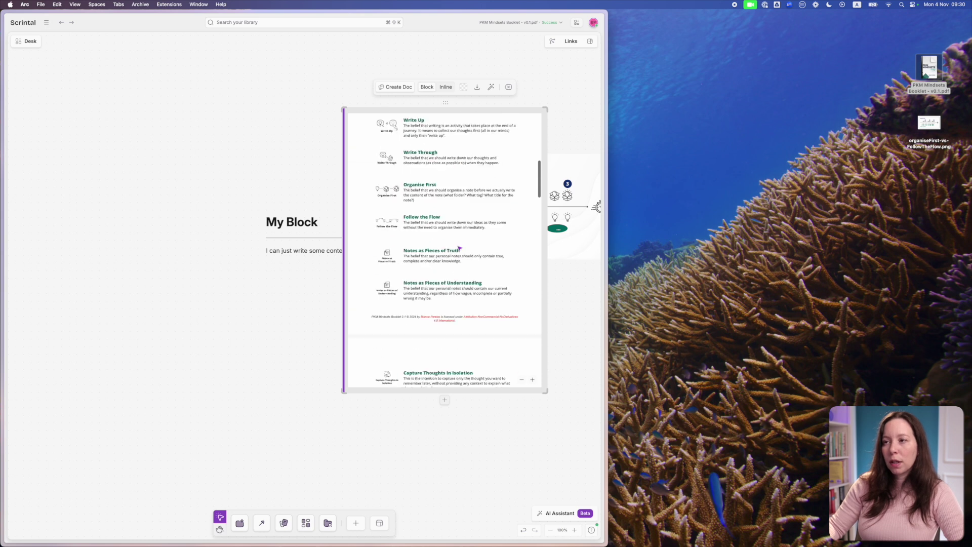
scroll(460, 247, up, 10)
- Move the PDF block off the image to the left of My Block and display it inline
drag(446, 102, 146, 150)
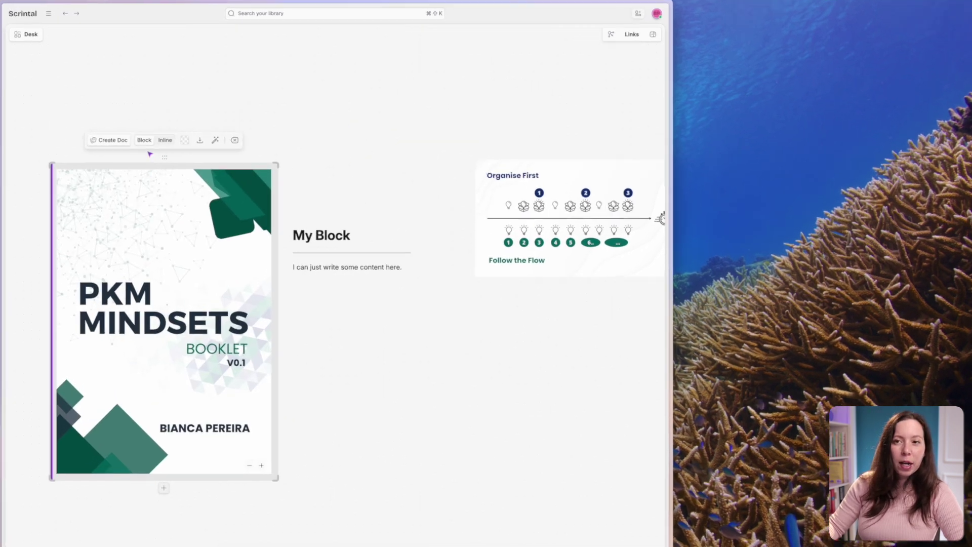
click(165, 140)
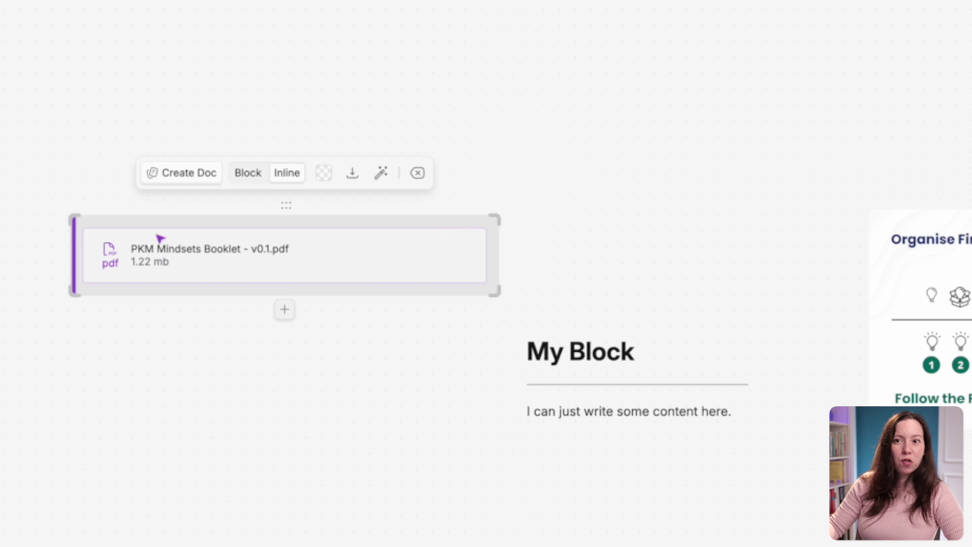
mouse_move(421, 234)
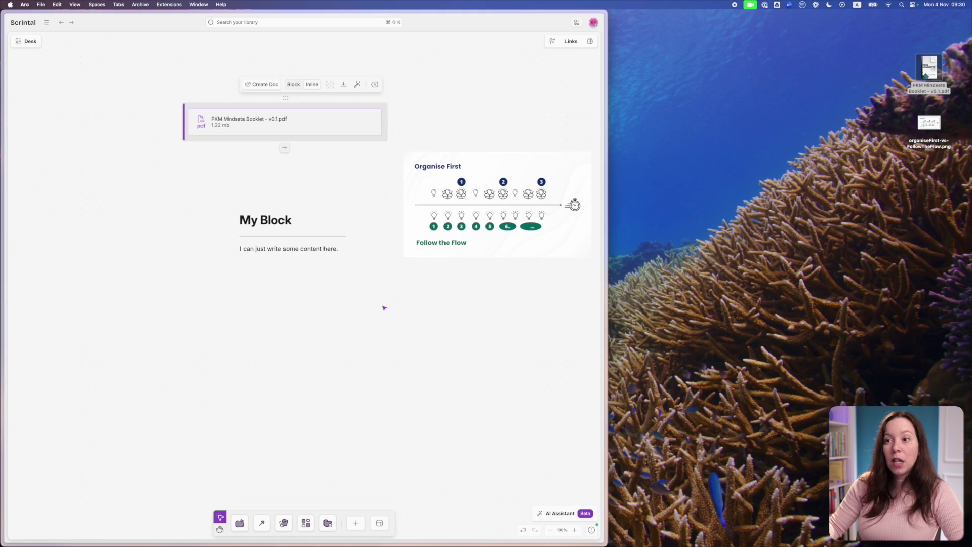
- Move the Organise First image block farther to the right, away from My Block
scroll(385, 308, right, 3)
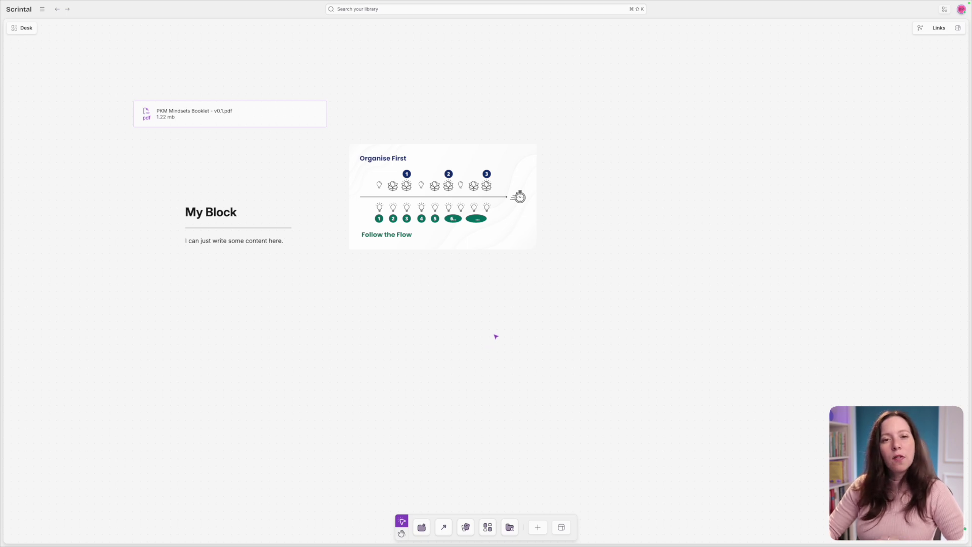
drag(443, 132, 698, 154)
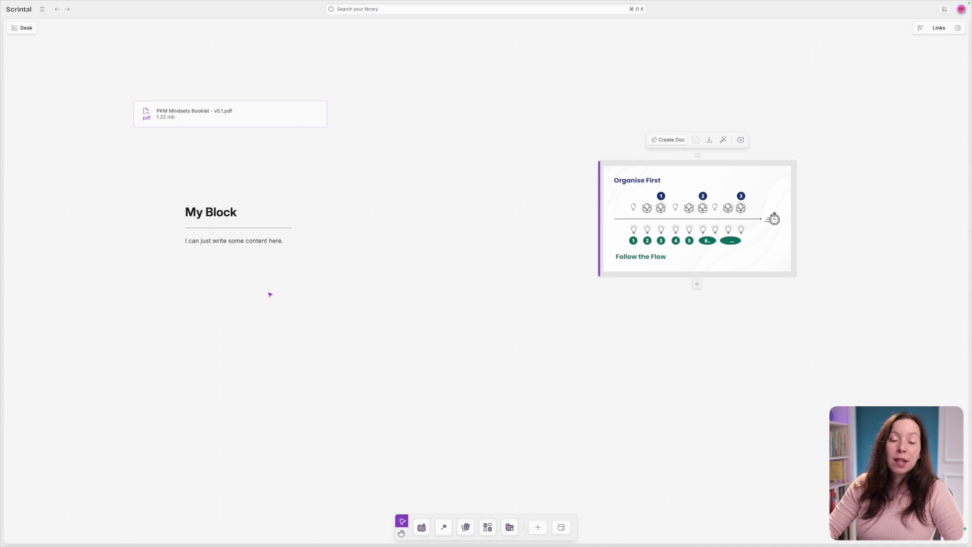
drag(301, 336, 243, 256)
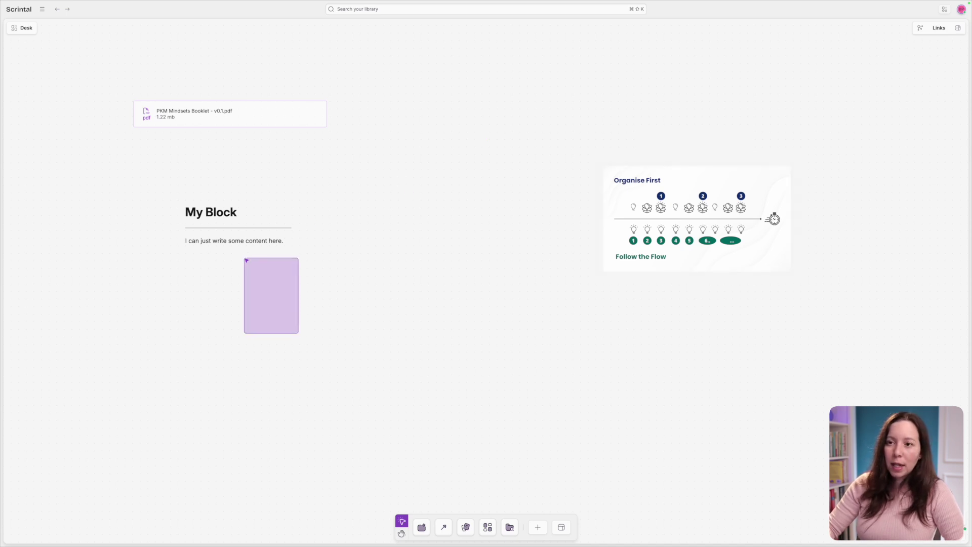
click(243, 205)
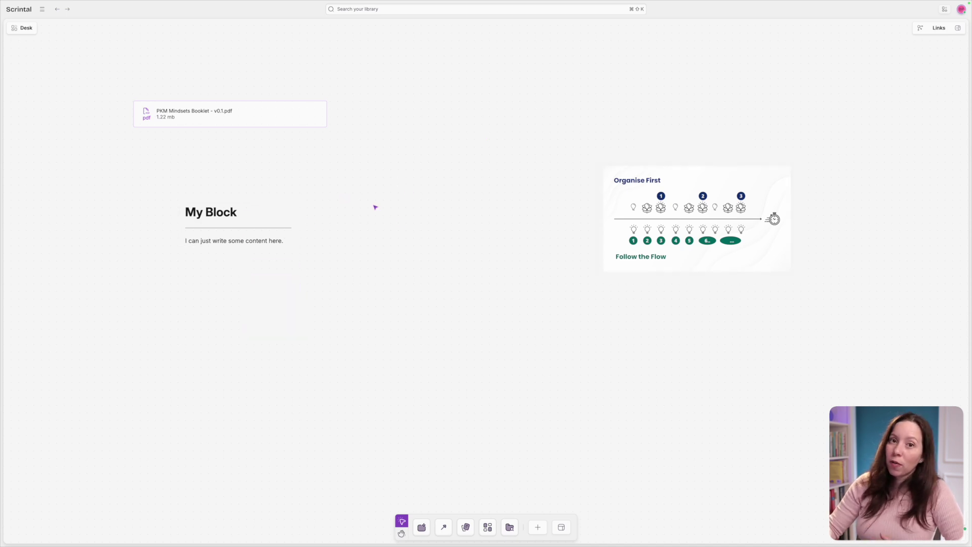
- Create a new doc between My Block and the image and title it "Name of document"
click(538, 527)
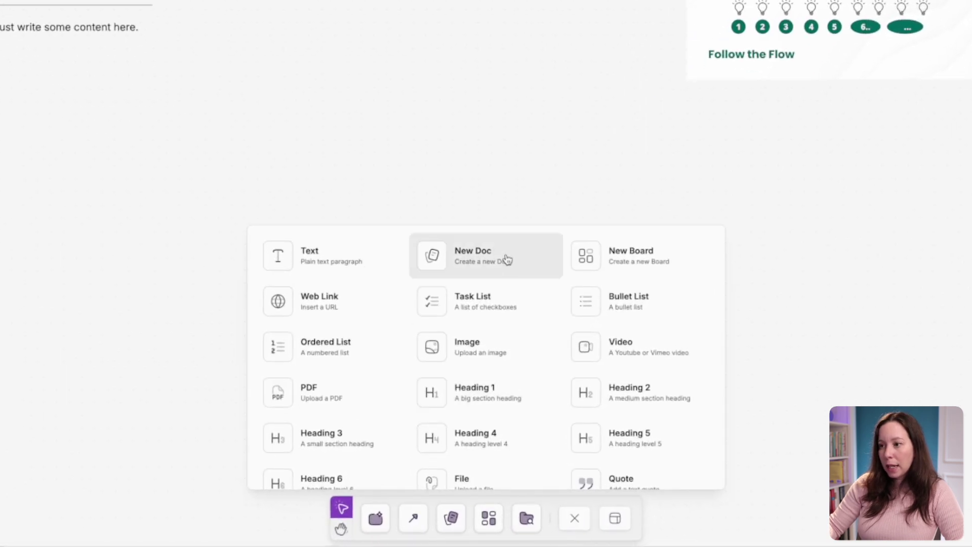
click(486, 253)
click(269, 143)
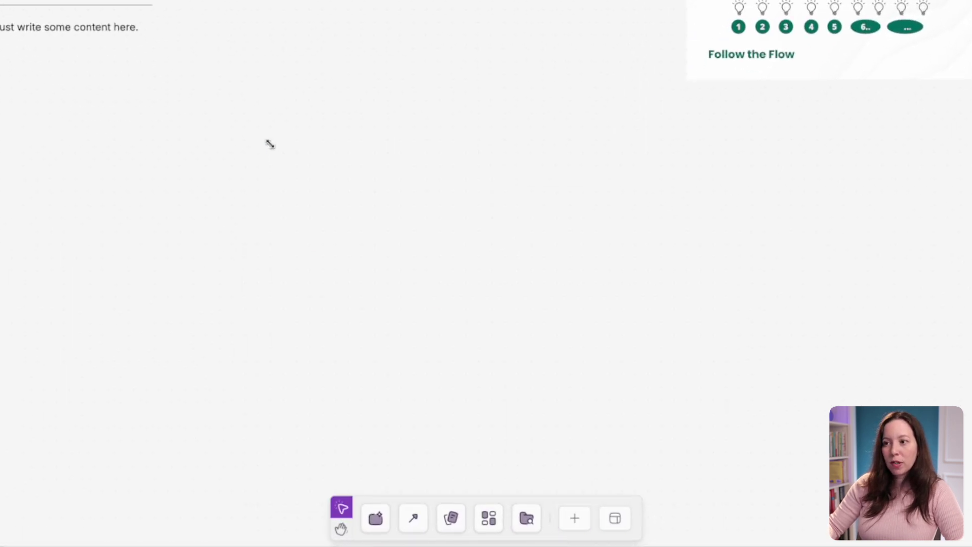
click(330, 192)
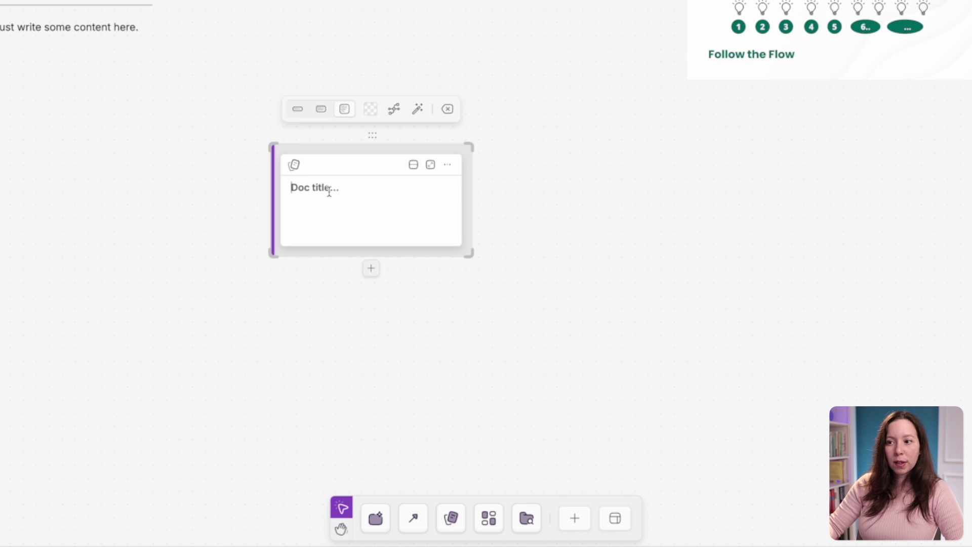
text(Name of document)
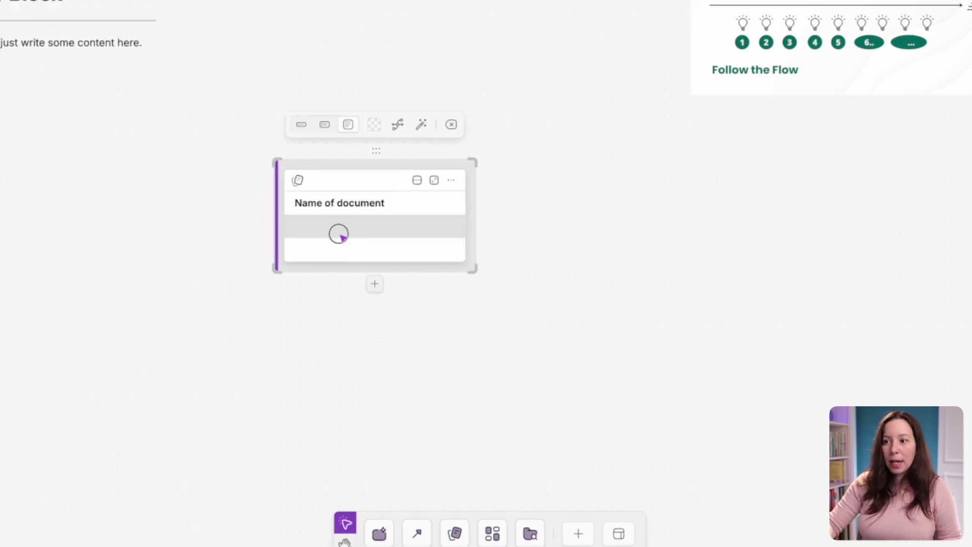
- Widen the "Name of document" doc card on the desk
click(333, 220)
drag(408, 287, 418, 114)
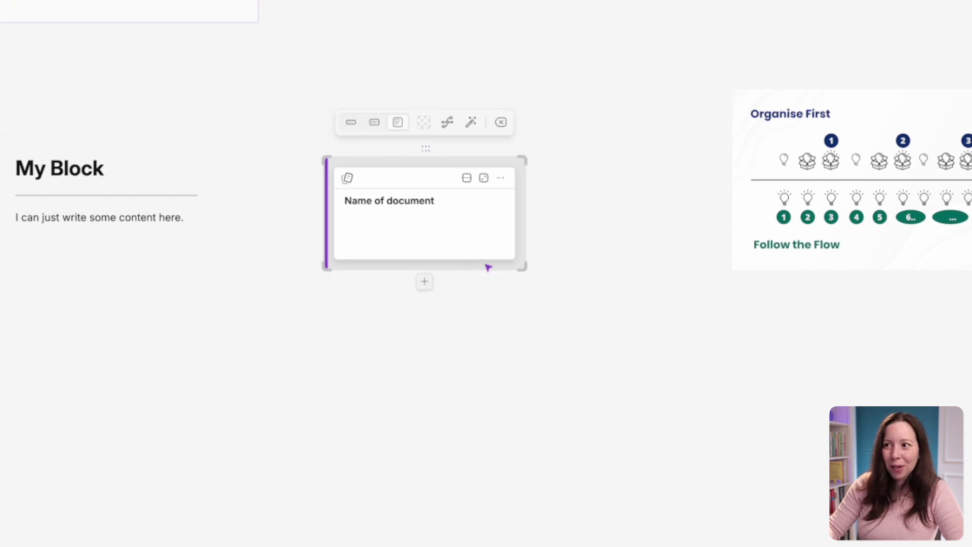
drag(522, 269, 542, 366)
- Add a Heading 2 reading "My document here" to the body of the "Name of document" doc
click(379, 223)
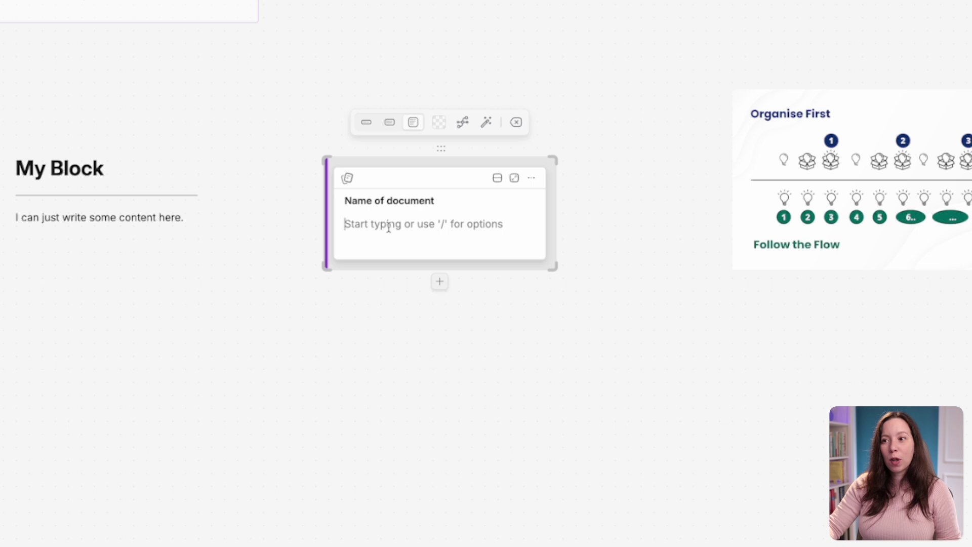
text(/)
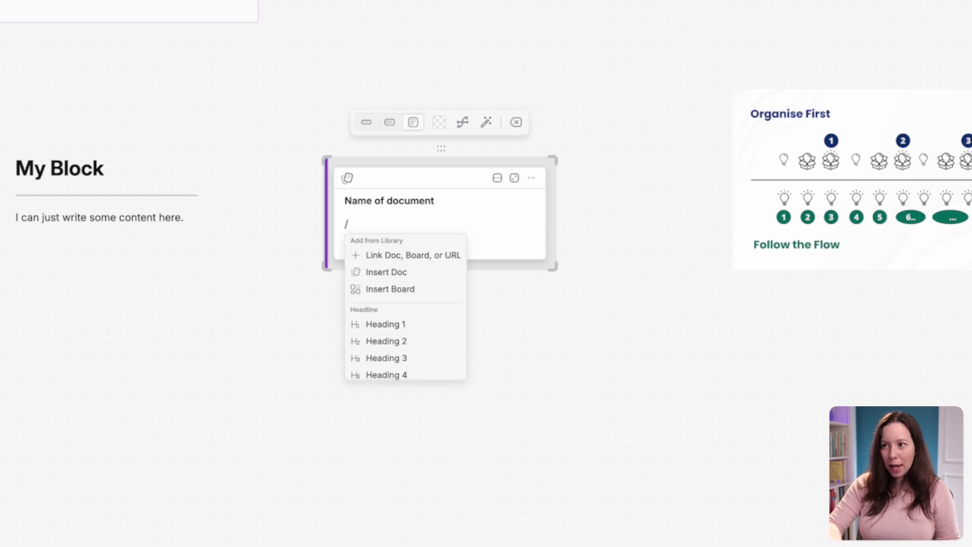
scroll(391, 317, down, 2)
scroll(393, 306, up, 1)
click(396, 304)
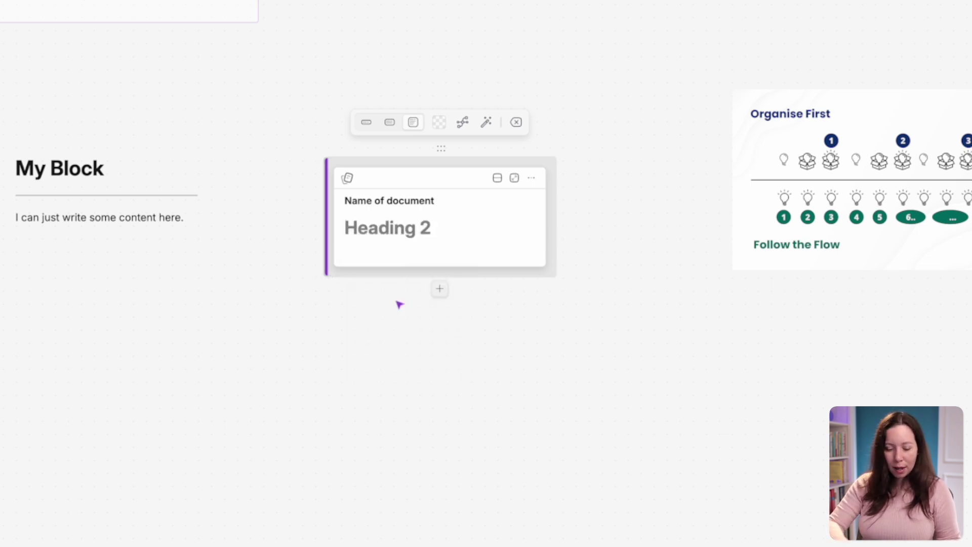
text(My docum)
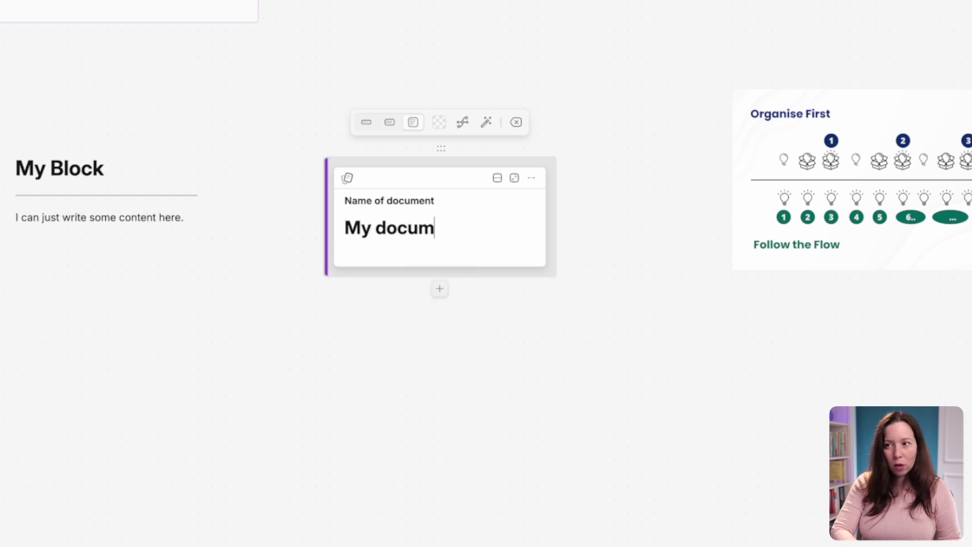
text(ent here)
key(Return)
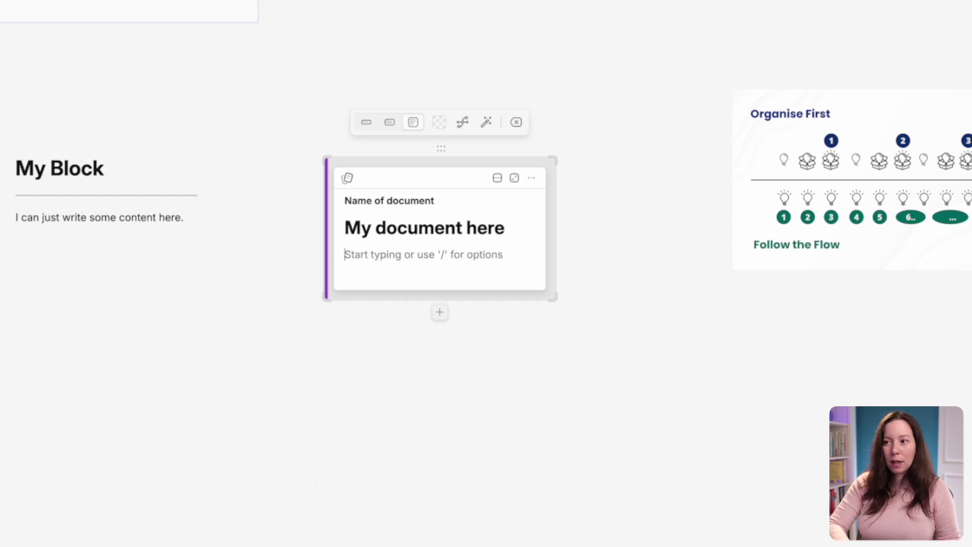
- Write "I can just type." beneath the heading in the doc and leave text editing
text(I can just )
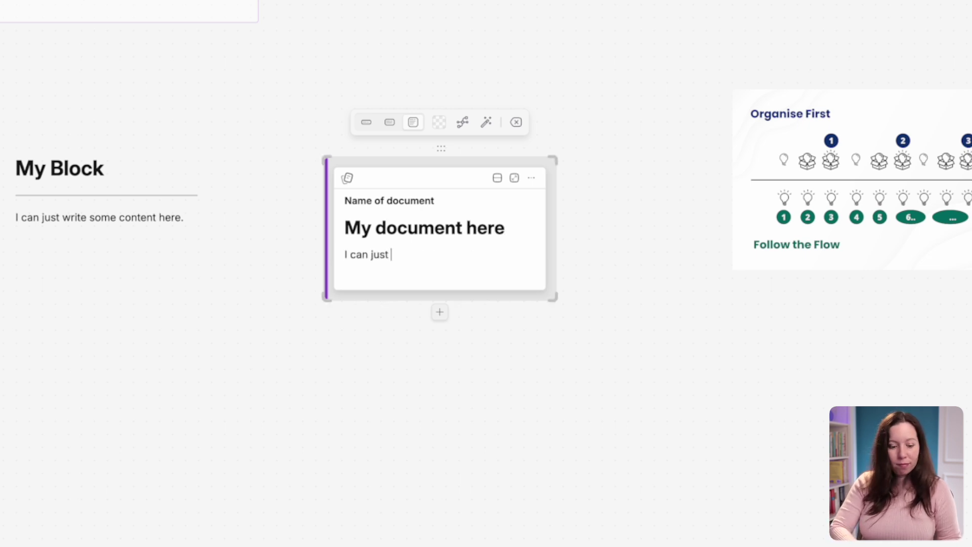
text(type.)
key(Return)
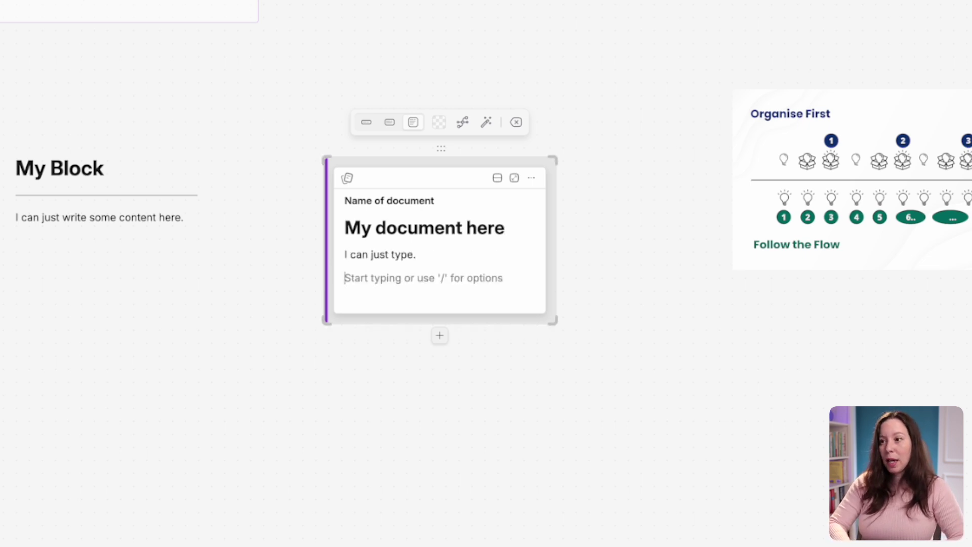
click(319, 373)
click(184, 169)
click(109, 81)
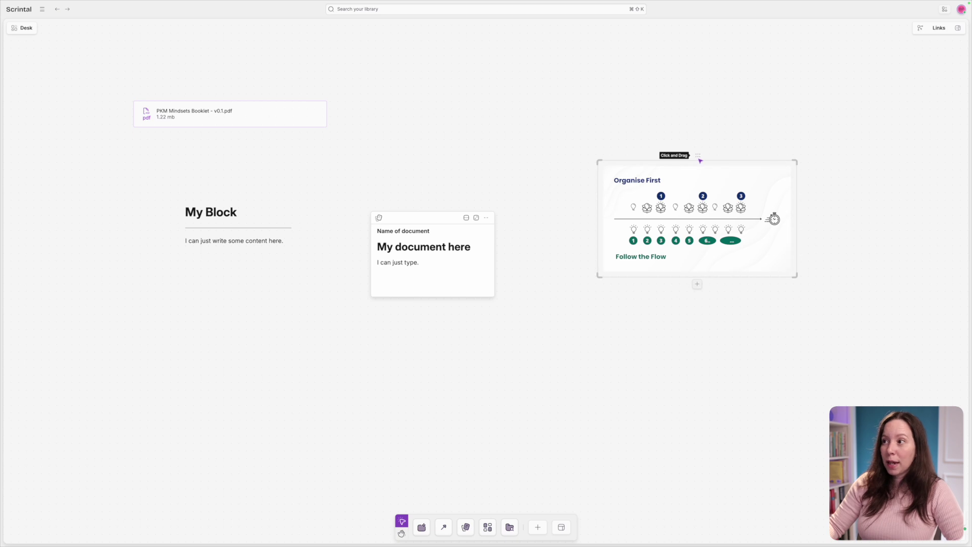
- Place a copy of the Organise First image under the doc's text, and move the original image from the desk into the doc as well
drag(698, 155, 455, 267)
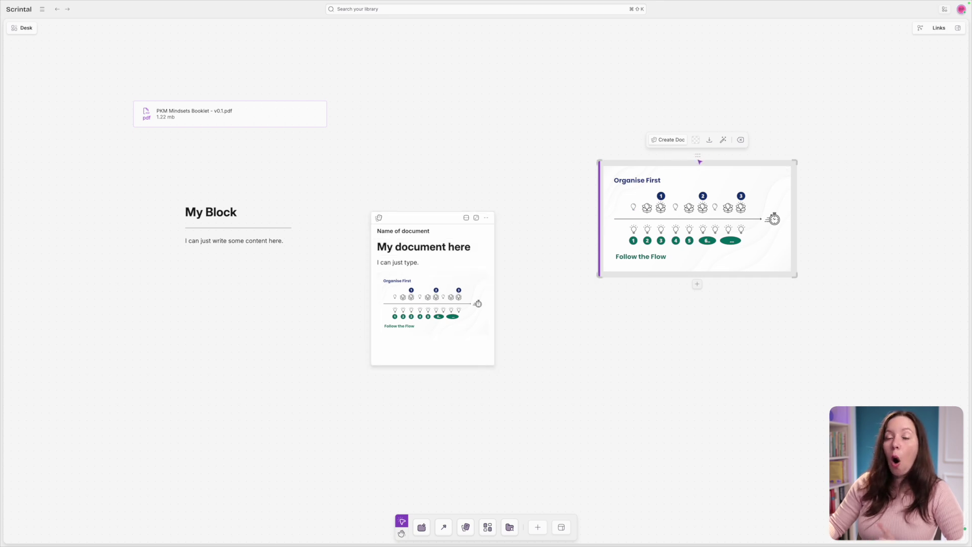
key(alt)
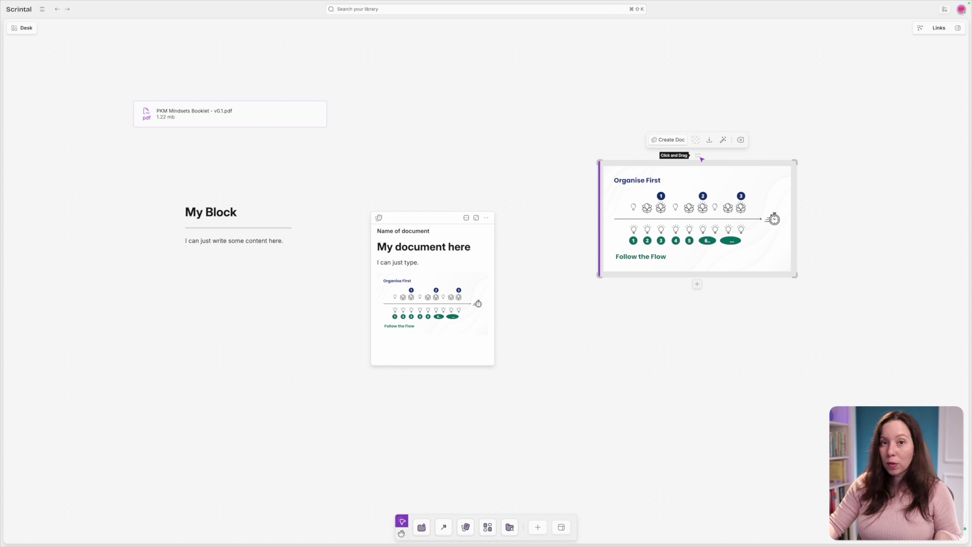
key(alt)
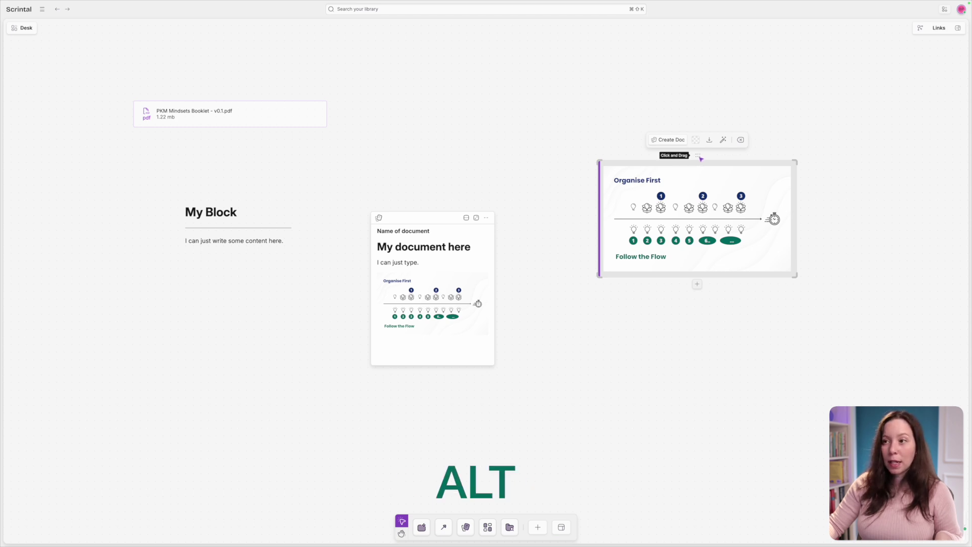
drag(700, 157, 486, 292)
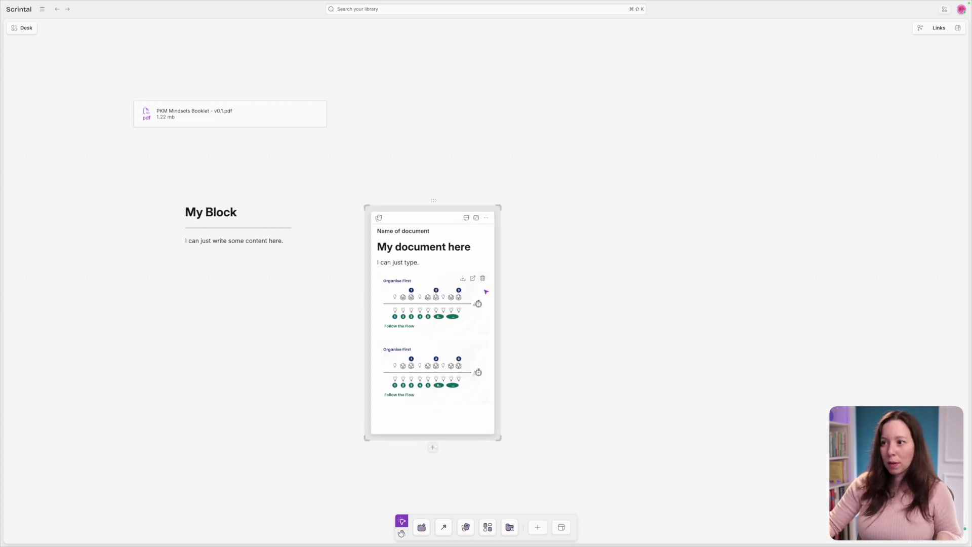
- Copy one Organise First image out of the doc onto the desk, and move another out below that copy
drag(463, 280, 614, 239)
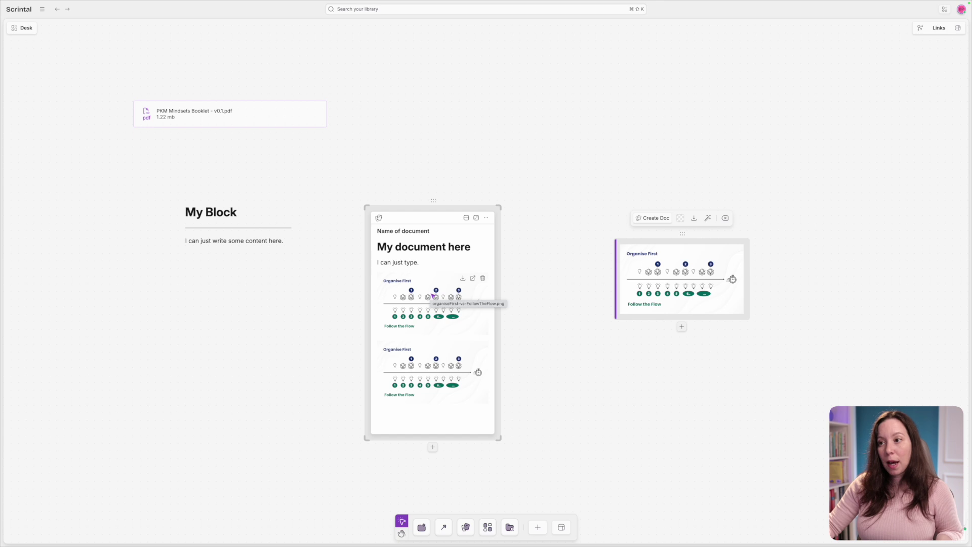
drag(433, 297, 627, 342)
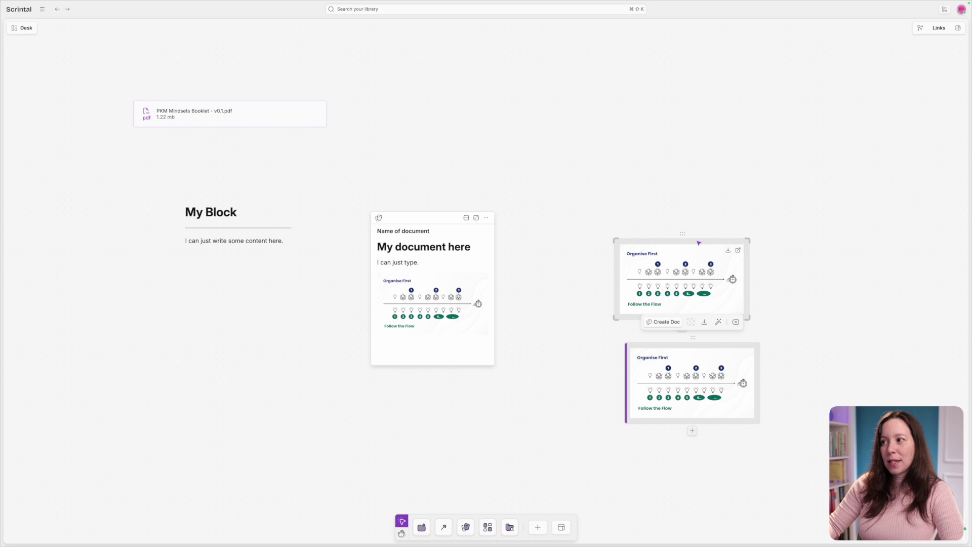
- Remove the upper Organise First image from the desk and move the remaining one up and farther to the right
drag(683, 234, 705, 172)
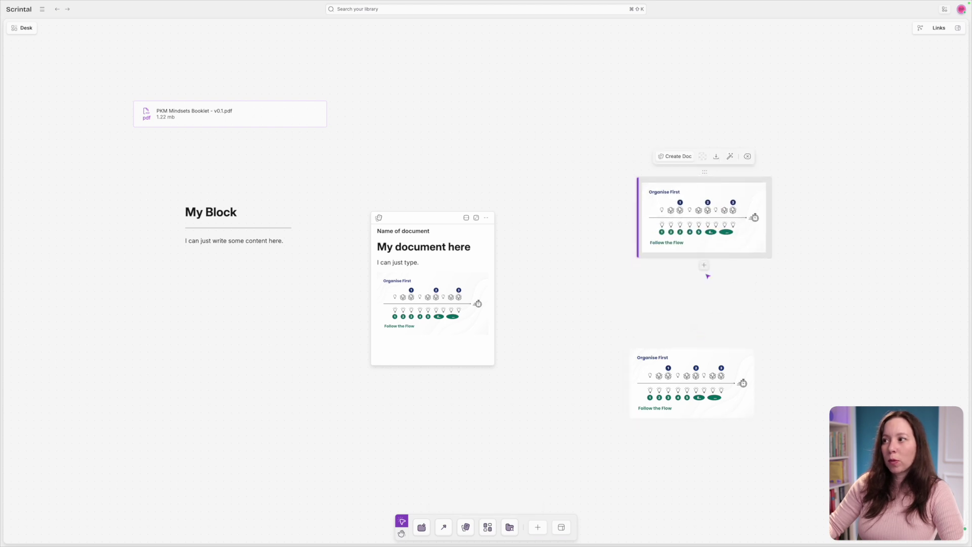
click(752, 158)
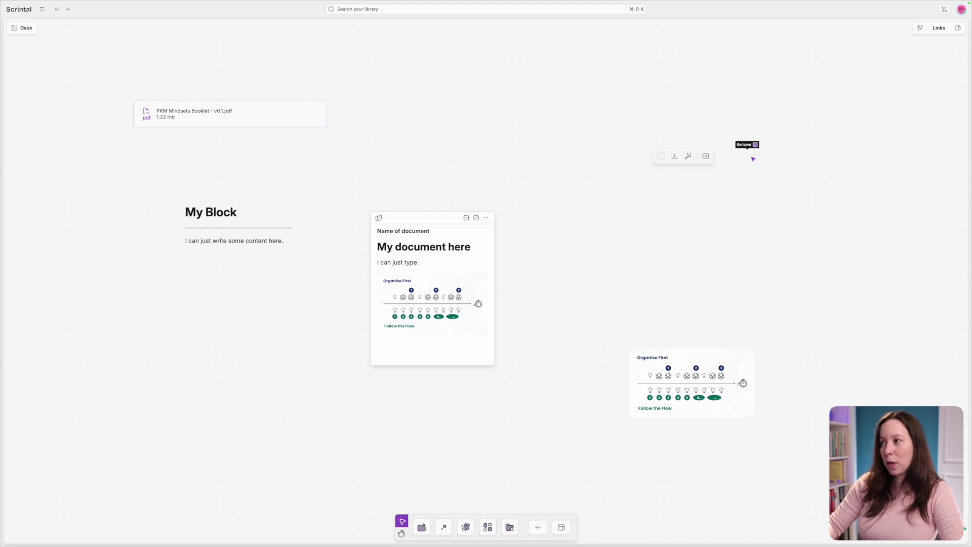
drag(693, 347, 754, 140)
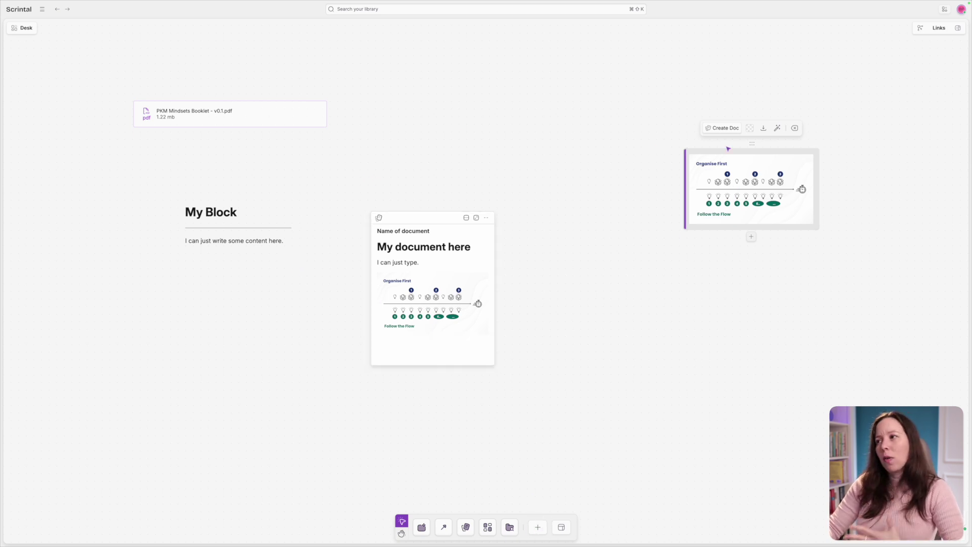
- Attach the Organise First image beneath My Block's text and convert the whole group of blocks into a doc
drag(753, 146, 263, 251)
drag(239, 197, 213, 191)
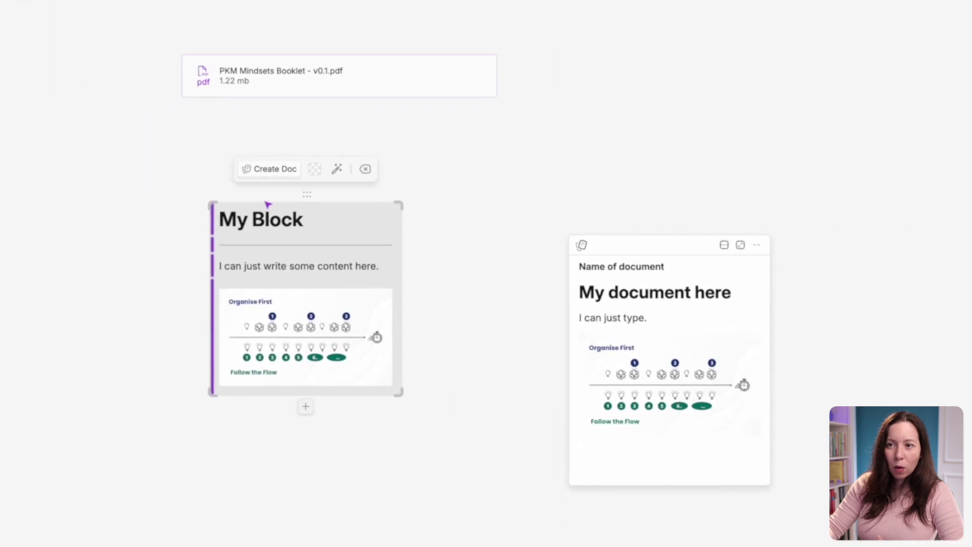
click(186, 170)
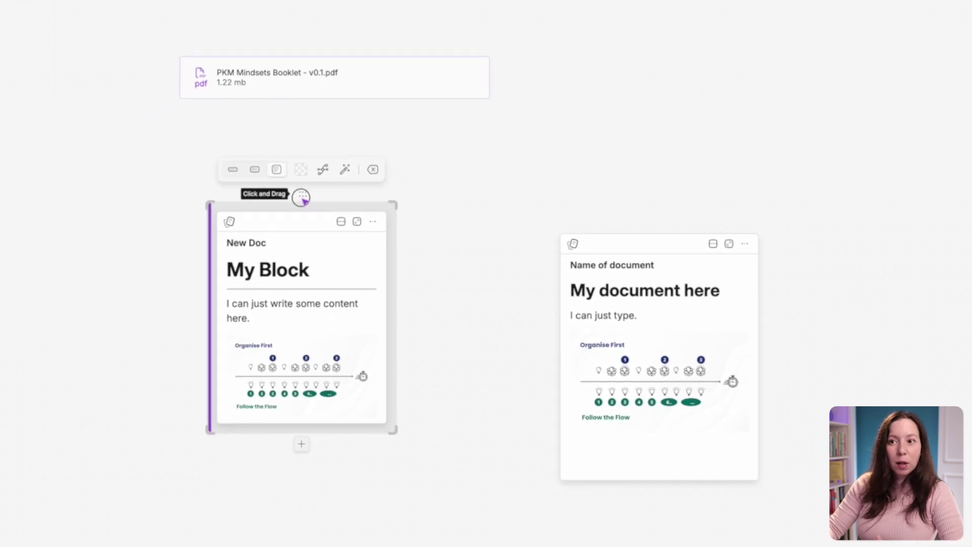
- Title the converted doc "New Doc with blocks" and position it below the PDF, left of the "Name of document" doc
drag(304, 200, 387, 350)
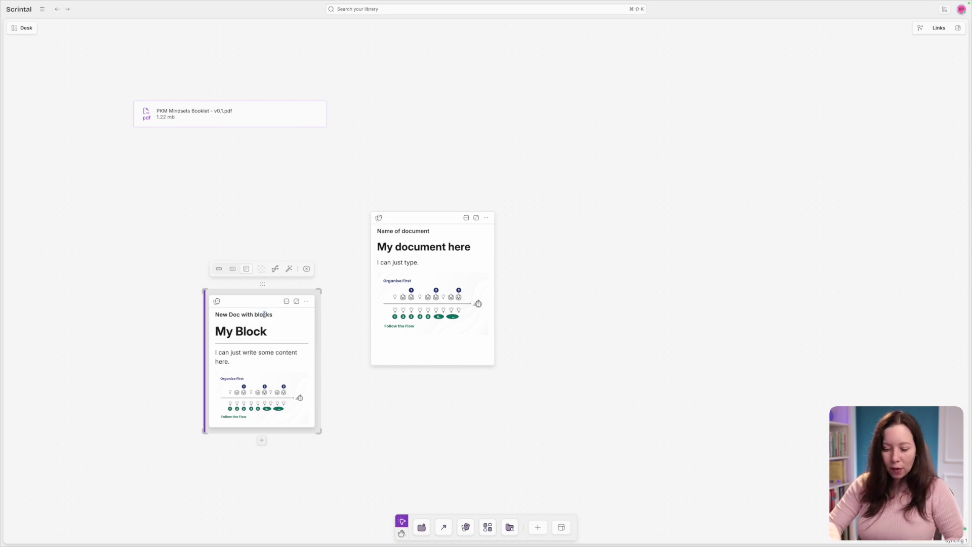
drag(262, 285, 240, 210)
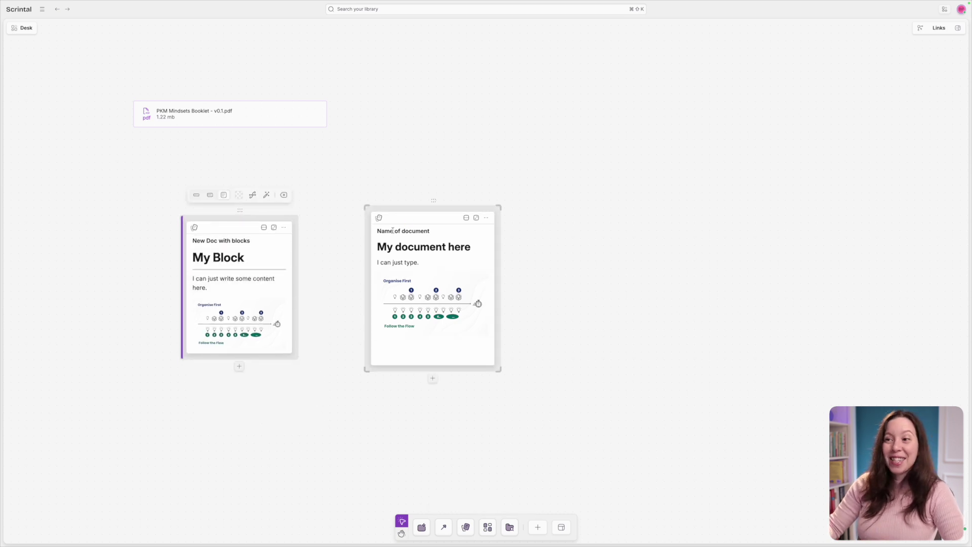
- Copy the PDF into the "Name of document" doc below its image, and add a text block "Block within CAnvas only" right of the doc
click(484, 152)
drag(230, 92, 418, 346)
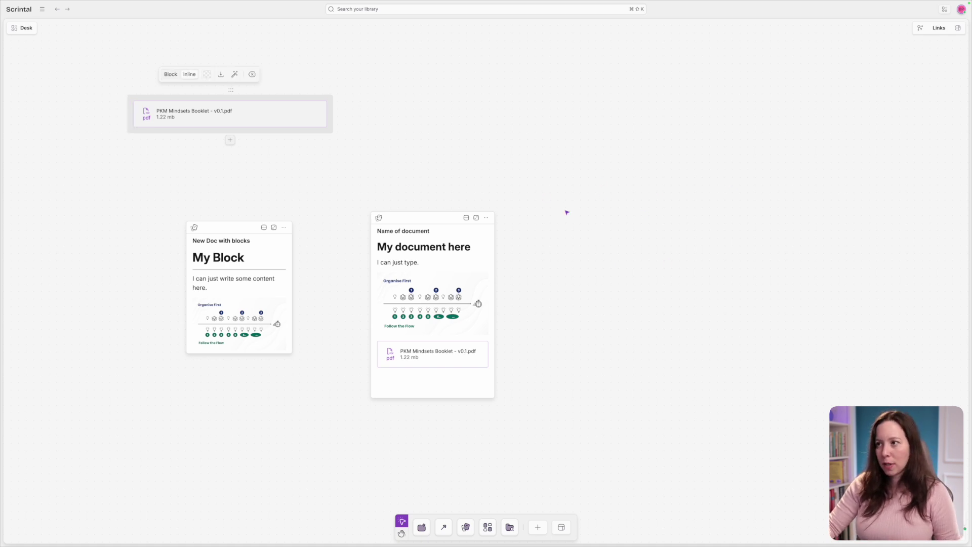
click(426, 218)
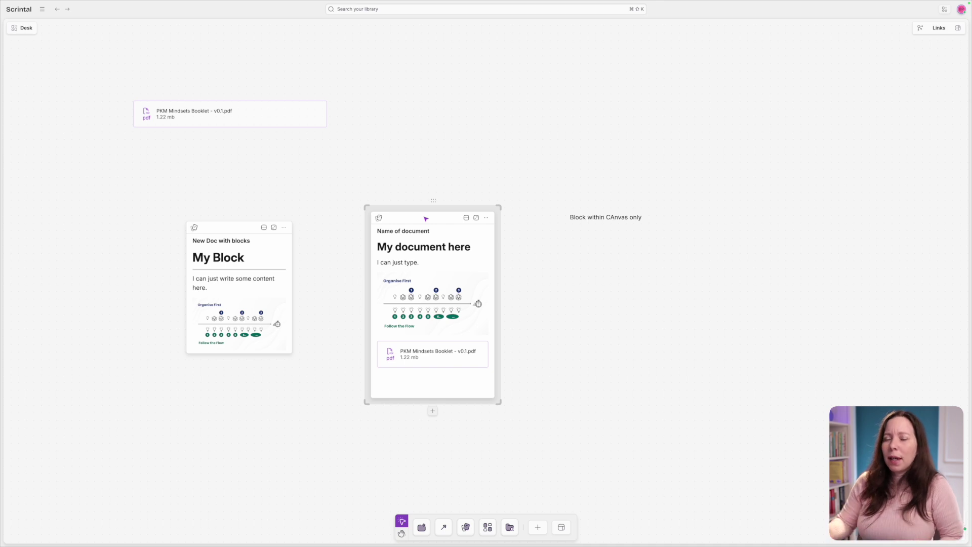
- Search the Docs library for "My Block" and open "New Doc with blocks" in full view
click(43, 10)
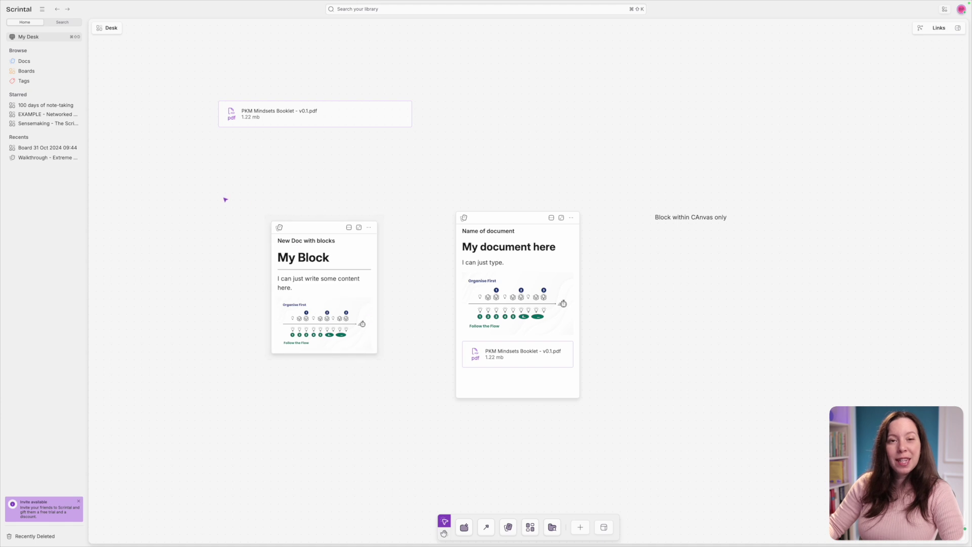
click(25, 61)
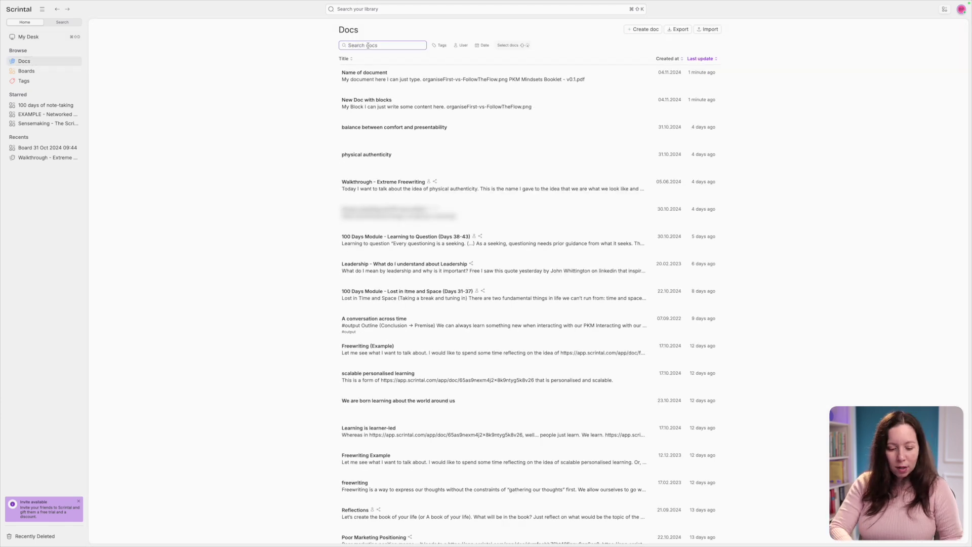
text(My Block)
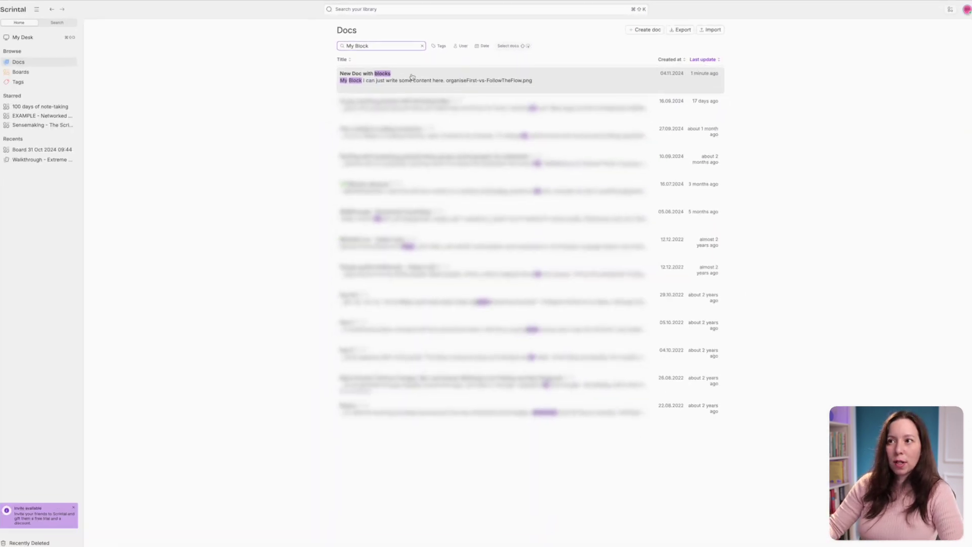
click(254, 169)
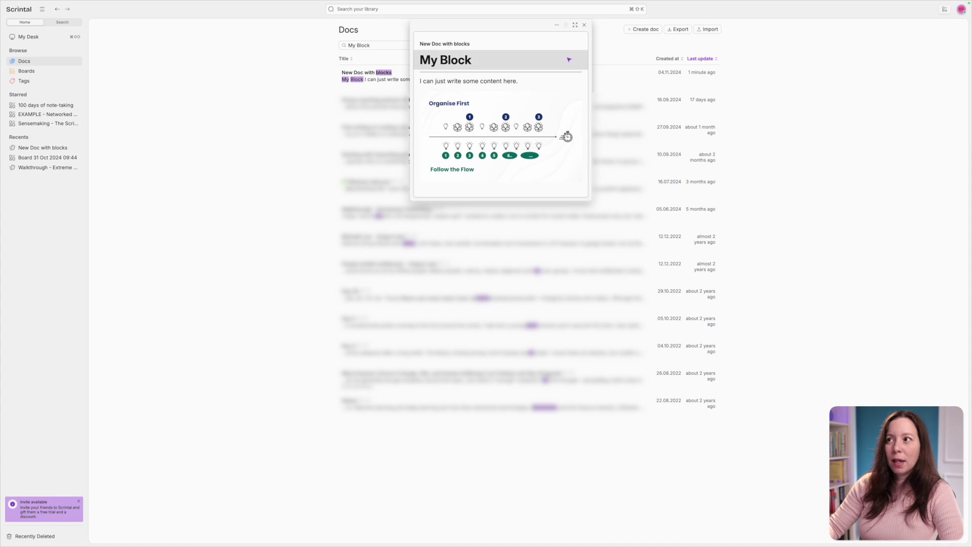
click(575, 25)
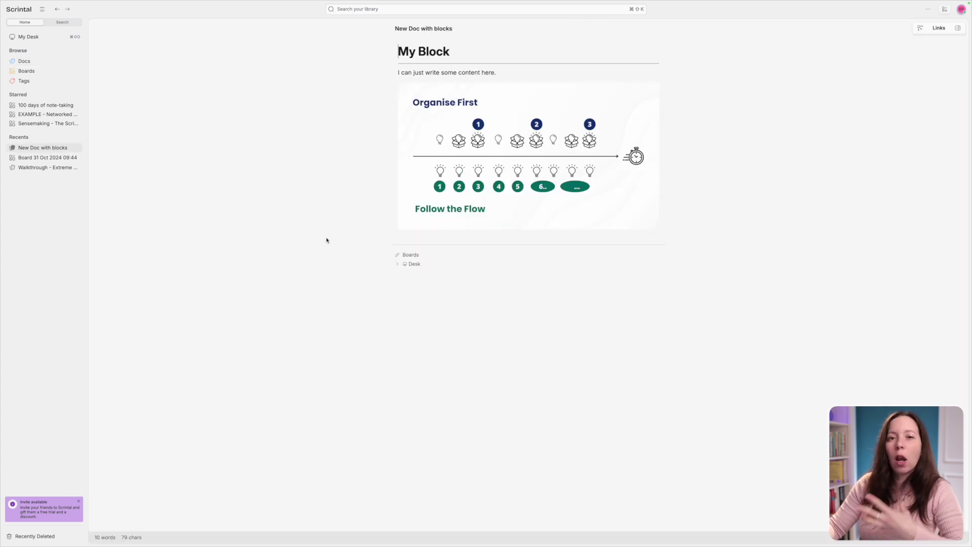
- Return to My Desk and search the library for "My Block" alongside it
click(63, 23)
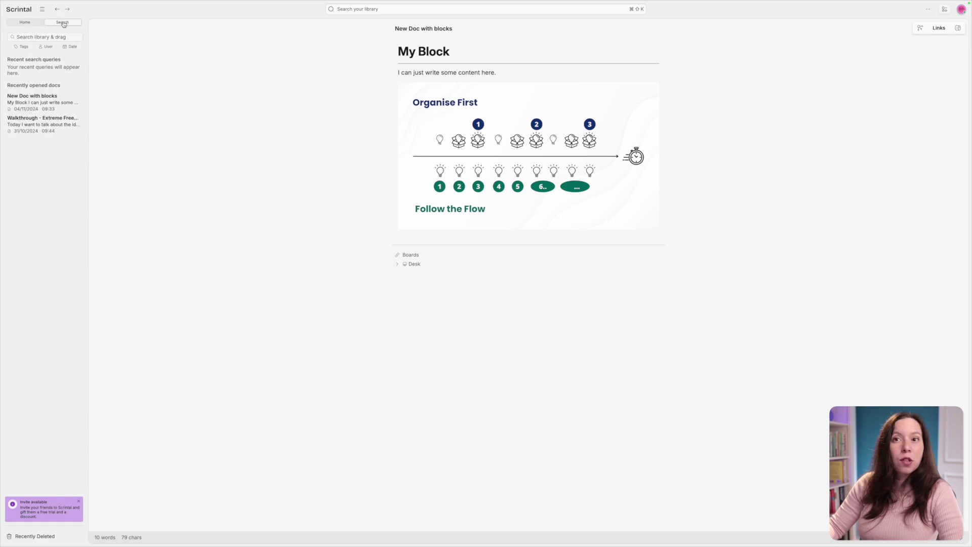
click(25, 22)
click(24, 40)
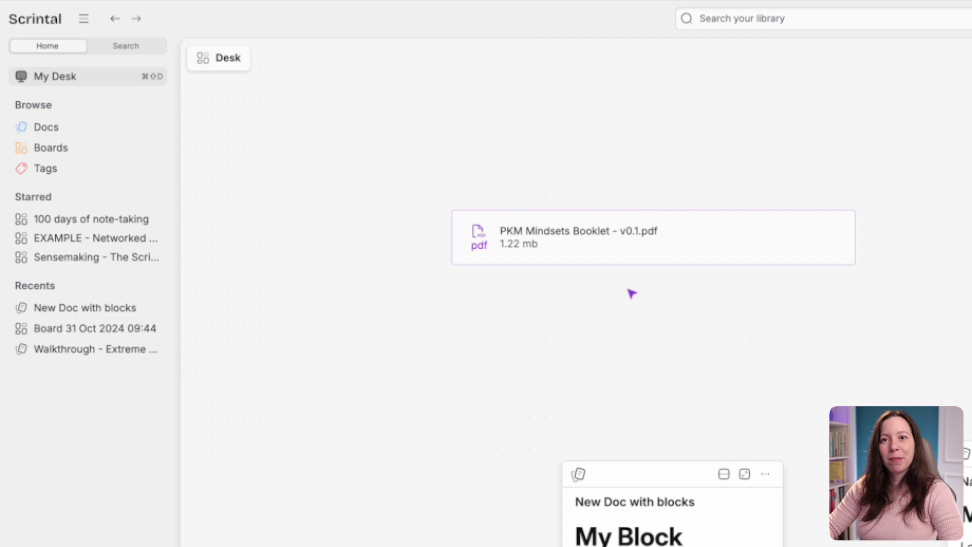
click(139, 48)
click(95, 73)
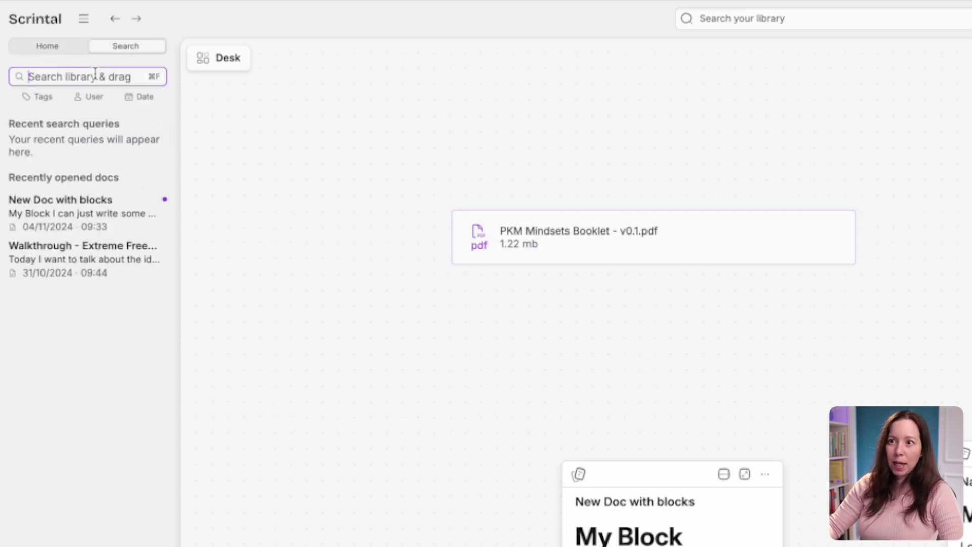
text(My Block)
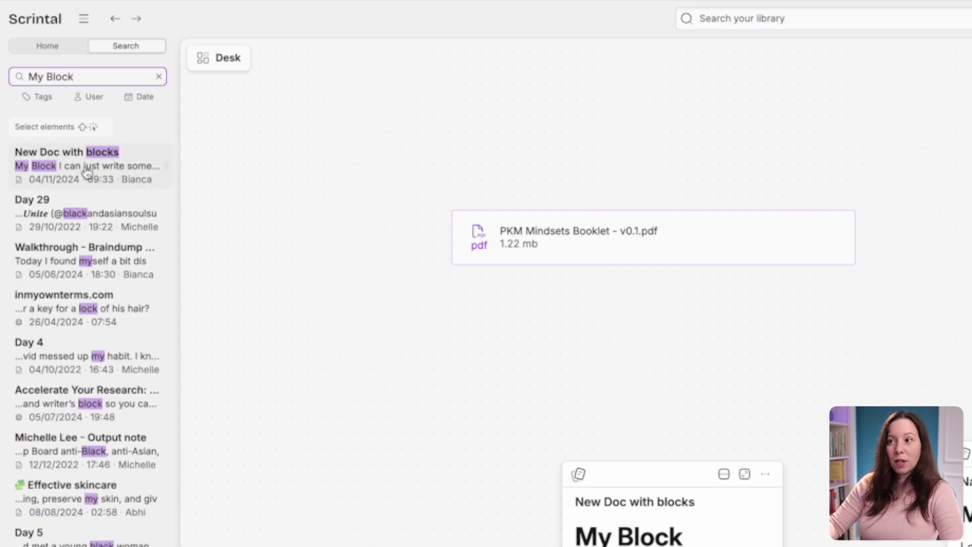
- Add "New Doc with blocks" from the search results to the desk below the PDF, and move its existing expanded card slightly down
click(58, 170)
drag(57, 170, 350, 380)
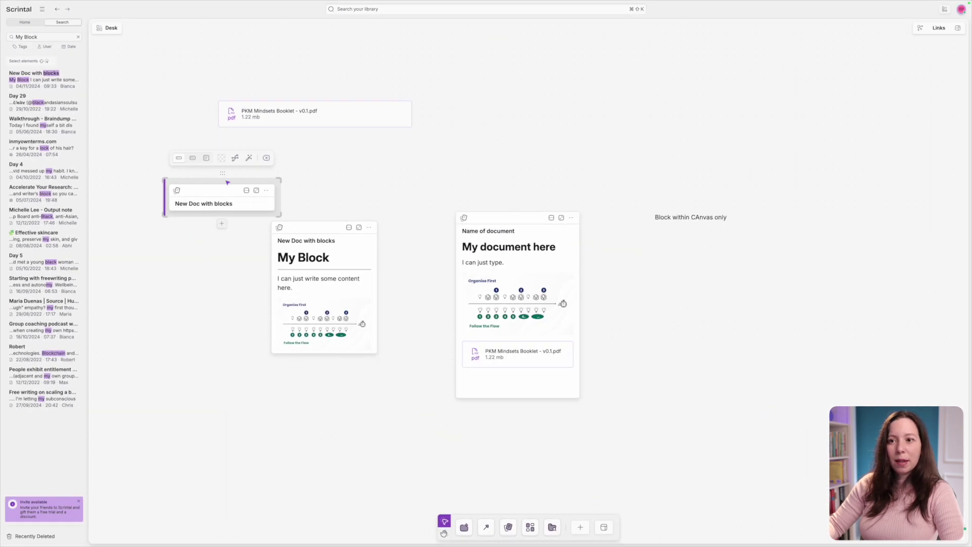
click(307, 216)
drag(307, 216, 318, 241)
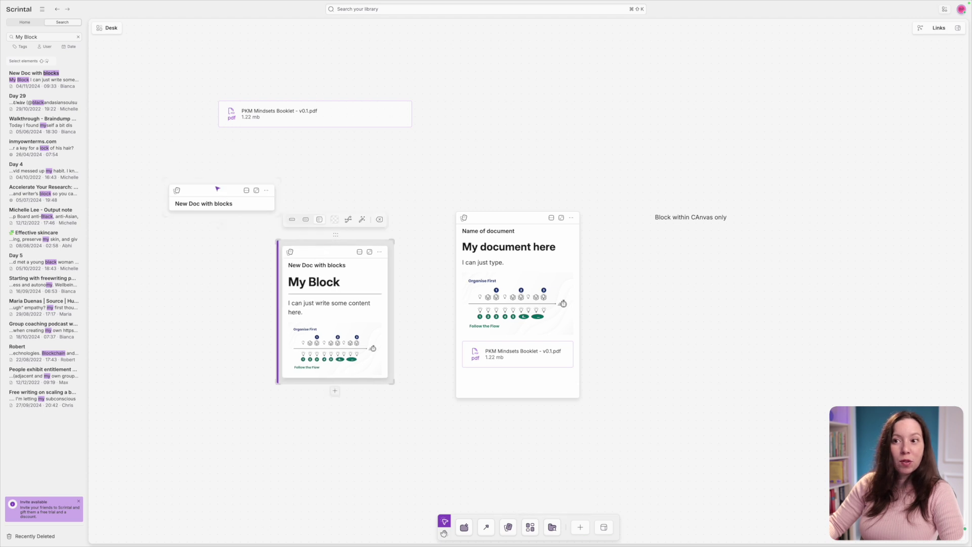
- Display the newly added "New Doc with blocks" card in Full view and place it left of the existing copy
click(246, 191)
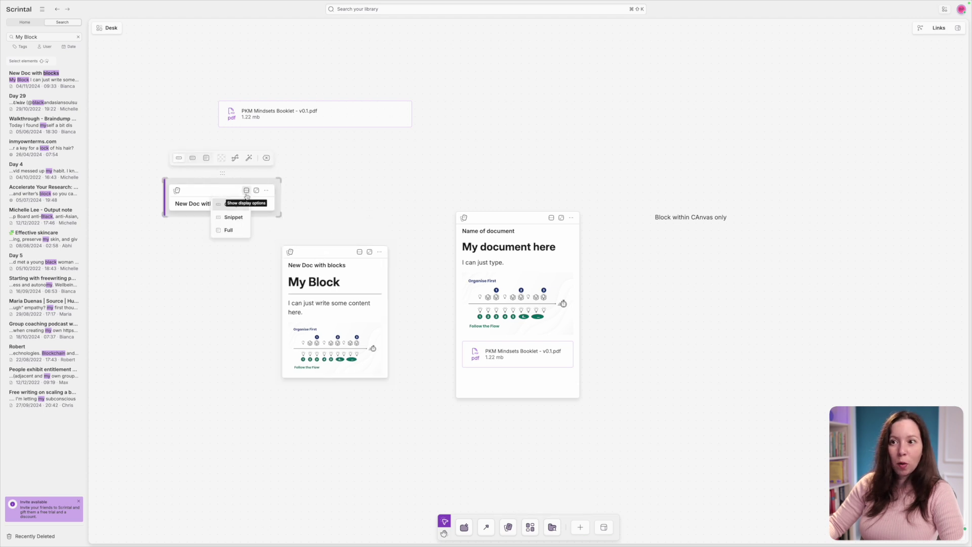
click(232, 218)
drag(212, 181, 193, 254)
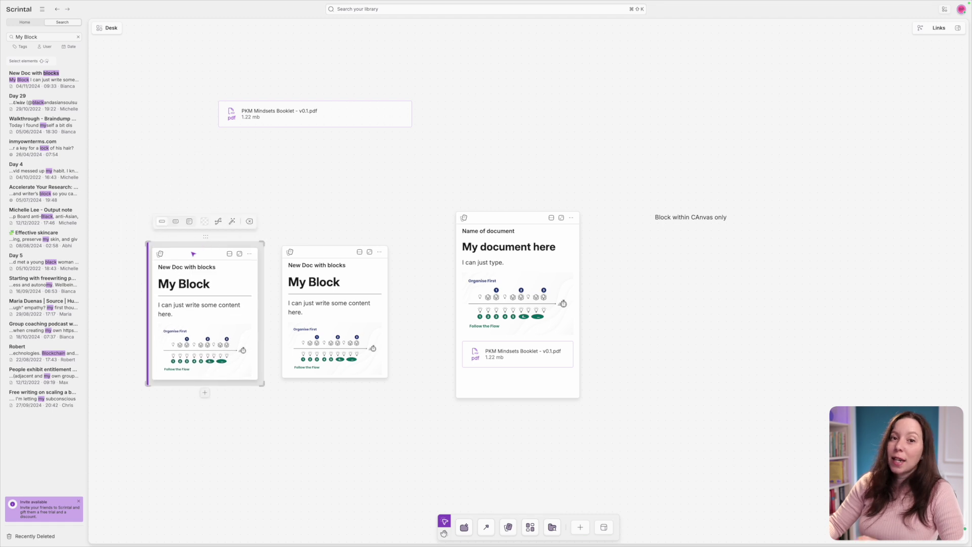
- Append "2" to the "My Block" heading in the left copy and compare it with the copy beside it
click(218, 284)
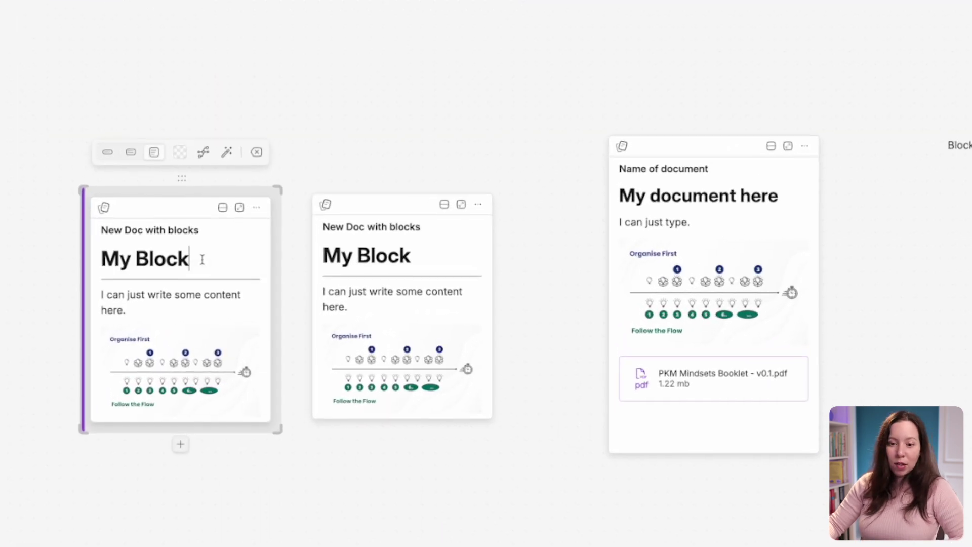
text(2)
click(439, 260)
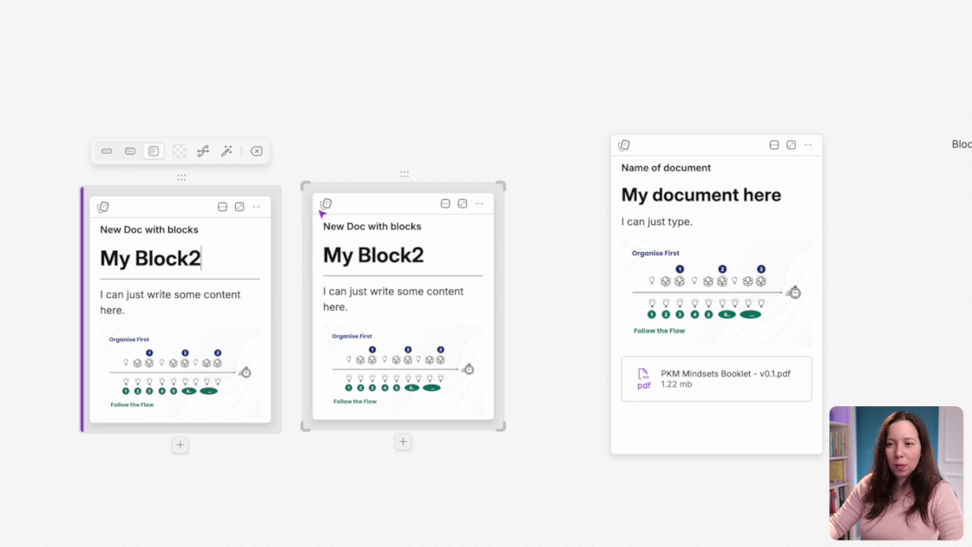
- Remove the "2" from the "My Block" heading and extend the sentence below to "I can just write some content here...."
click(154, 247)
click(204, 262)
key(BackSpace)
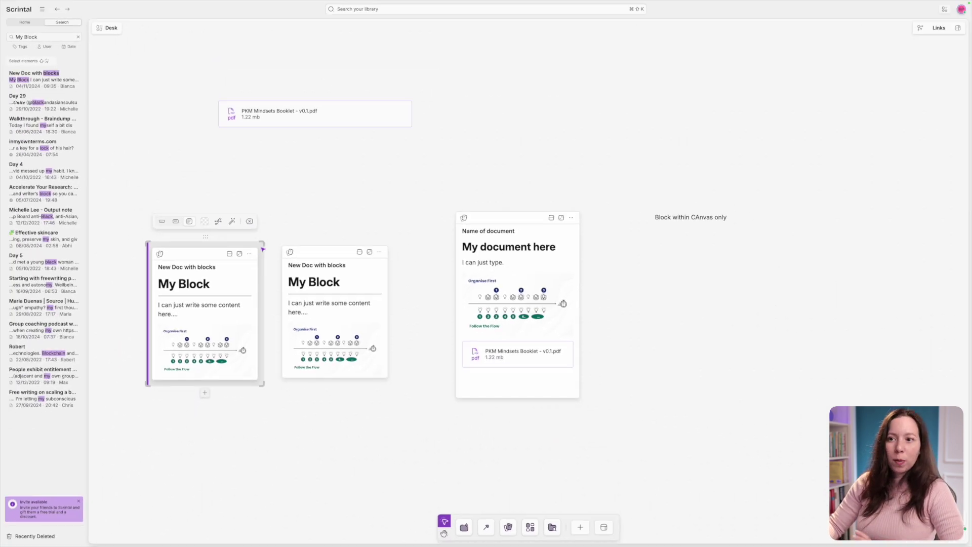
click(324, 189)
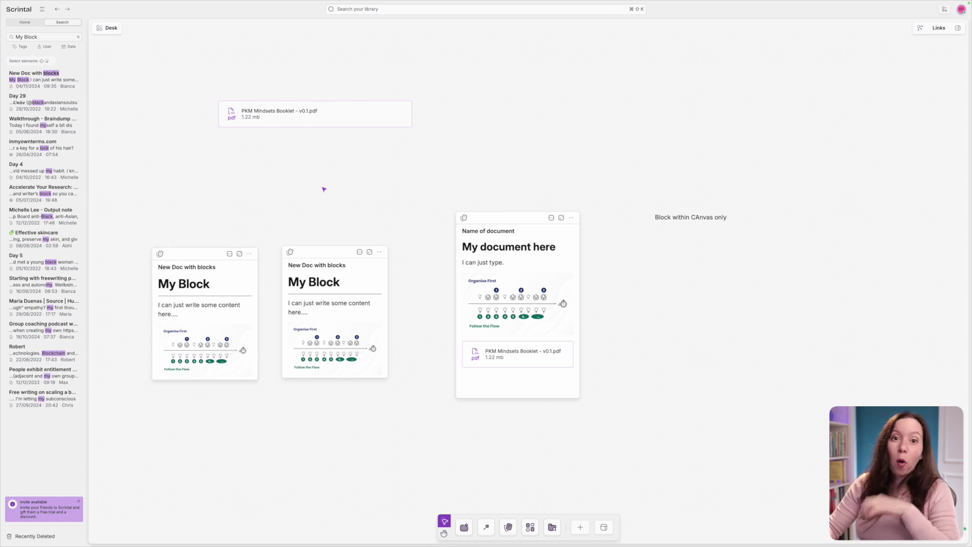
- Hide the sidebar and look through the element types that can be inserted on the desk, including New Board
key(super+backslash)
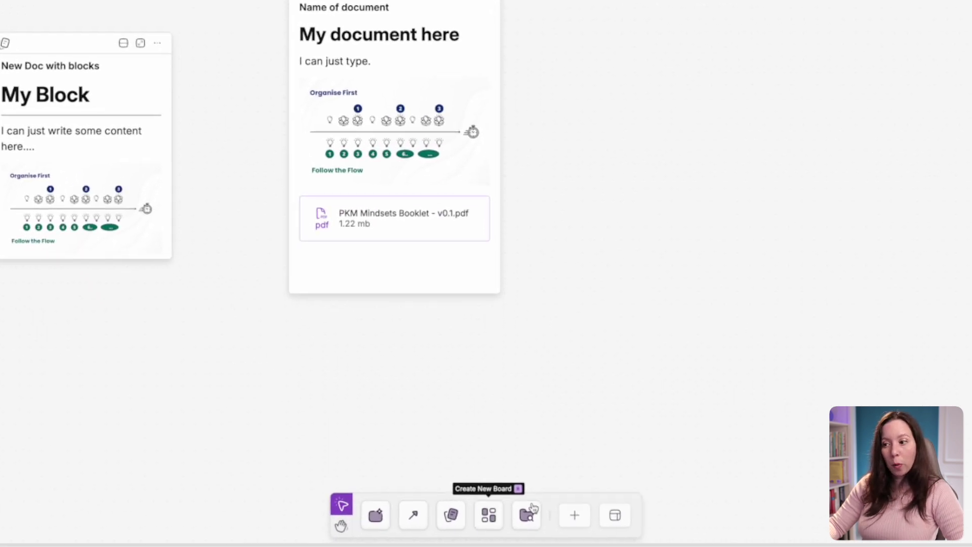
click(575, 521)
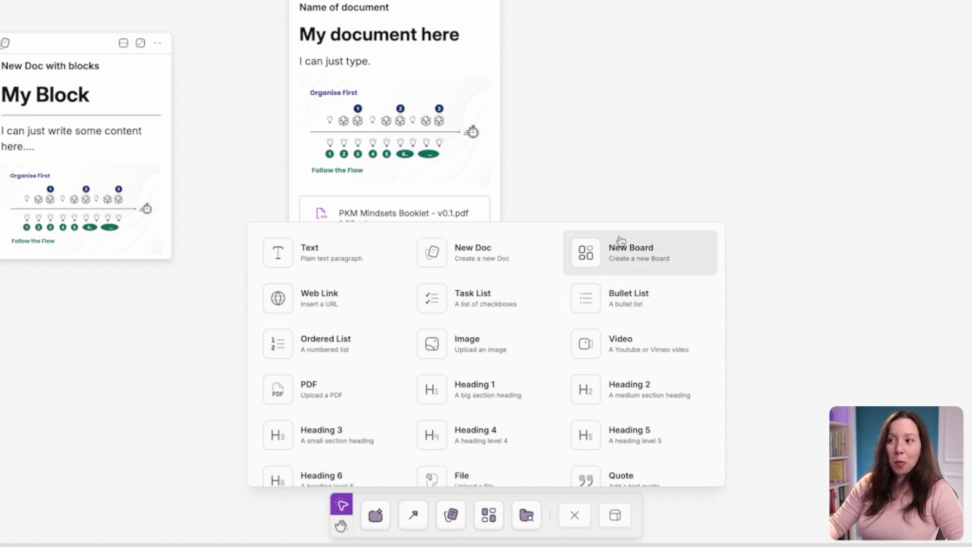
click(667, 136)
- Select the three doc cards on the desk and look at the option to create a board from them
drag(28, 164, 543, 456)
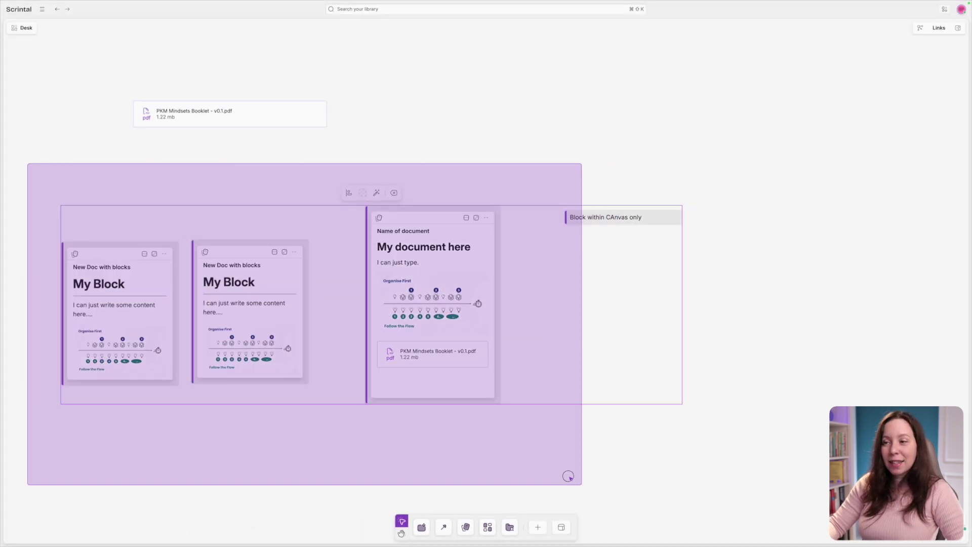
right_click(413, 252)
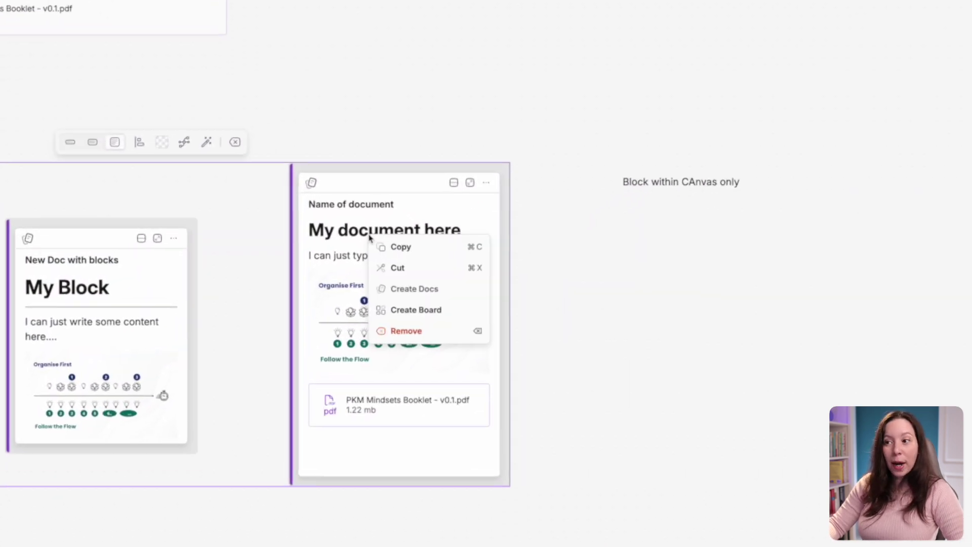
click(436, 311)
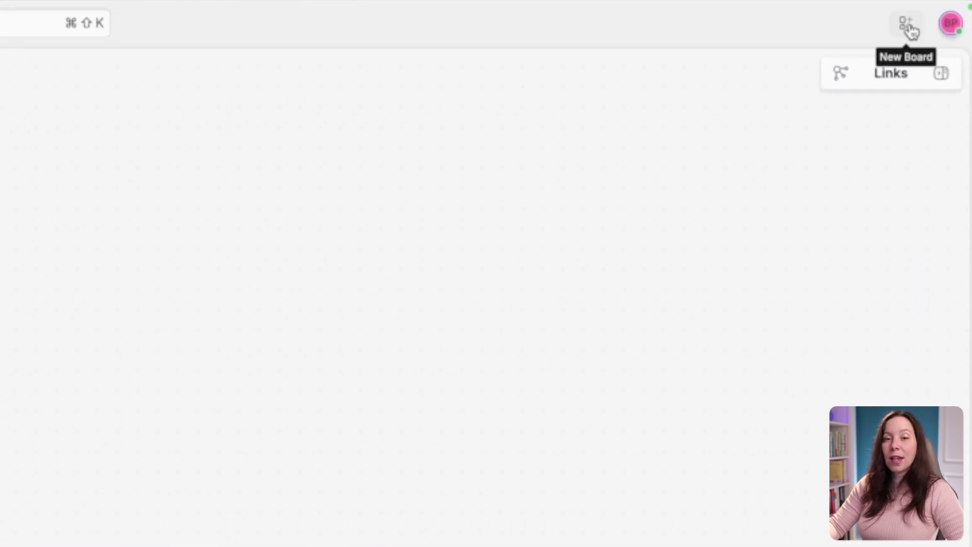
- Create a new board and title it "New Board to test documents"
click(911, 28)
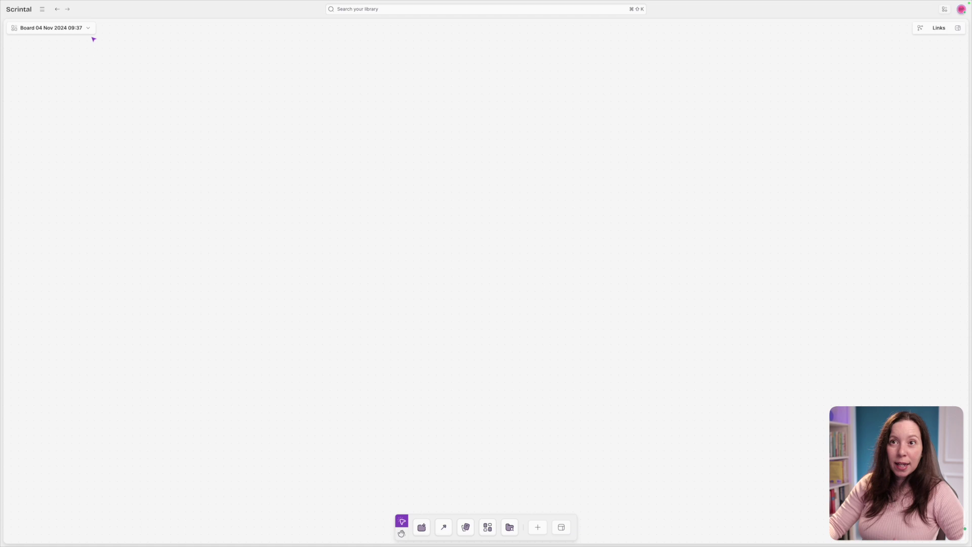
double_click(79, 26)
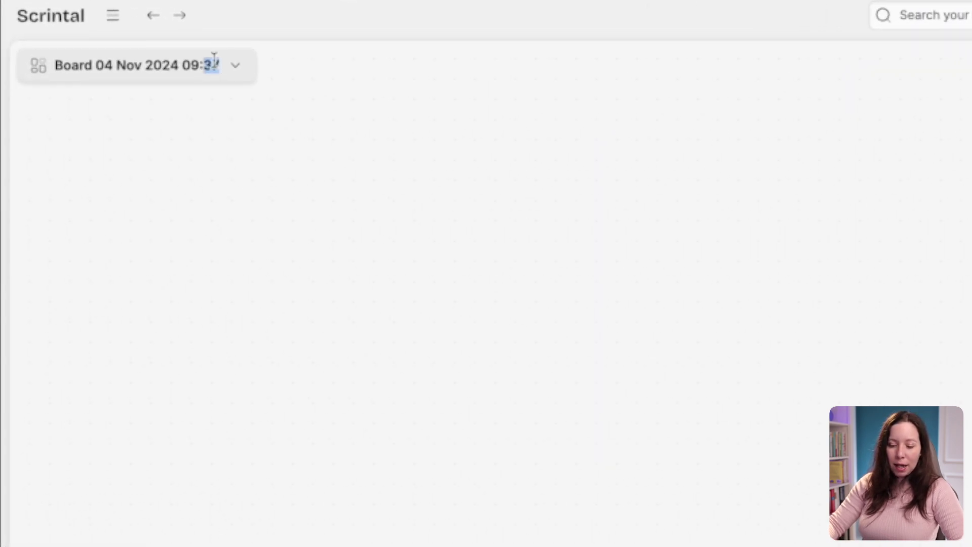
key(BackSpace)
key(BackSpace)
key(BackSpace)
key(BackSpace)
key(BackSpace)
key(BackSpace)
key(BackSpace)
key(BackSpace)
key(BackSpace)
key(BackSpace)
key(BackSpace)
key(BackSpace)
key(BackSpace)
key(BackSpace)
key(BackSpace)
key(BackSpace)
key(BackSpace)
key(BackSpace)
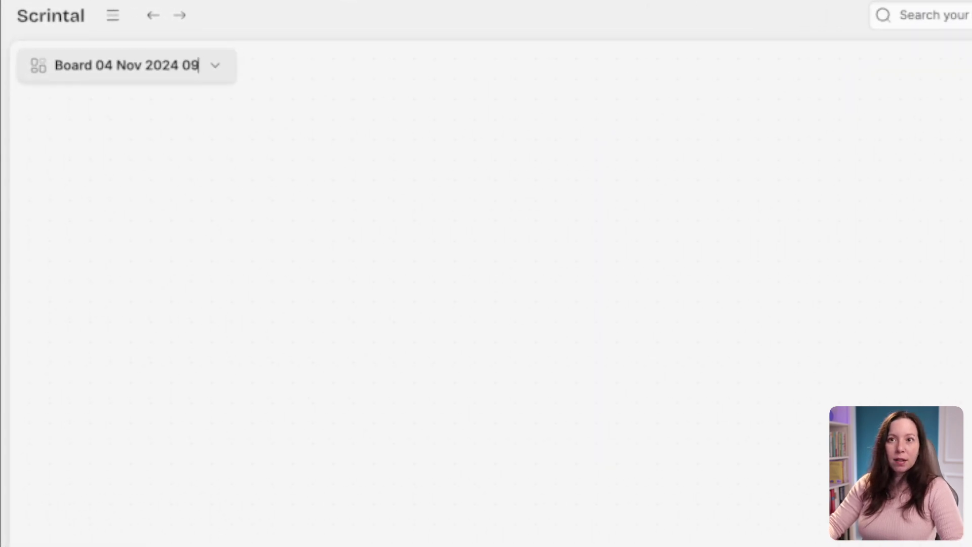
key(BackSpace)
key(BackSpace)
key(BackSpace)
key(BackSpace)
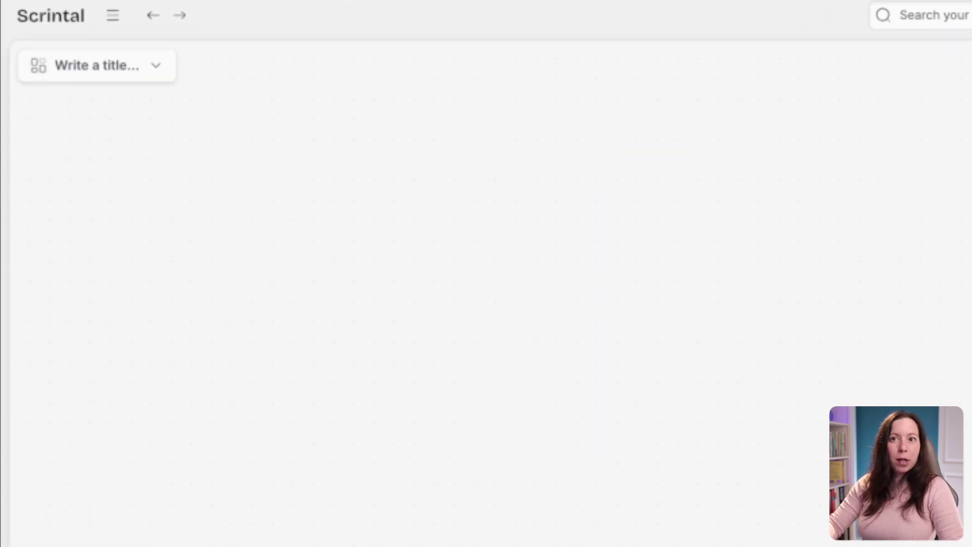
text(New Board to test docu)
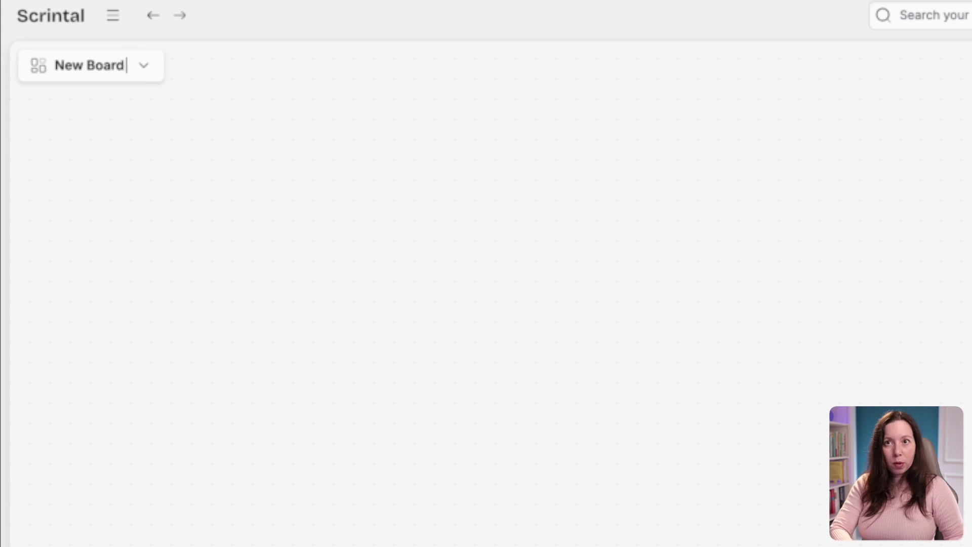
text(ments)
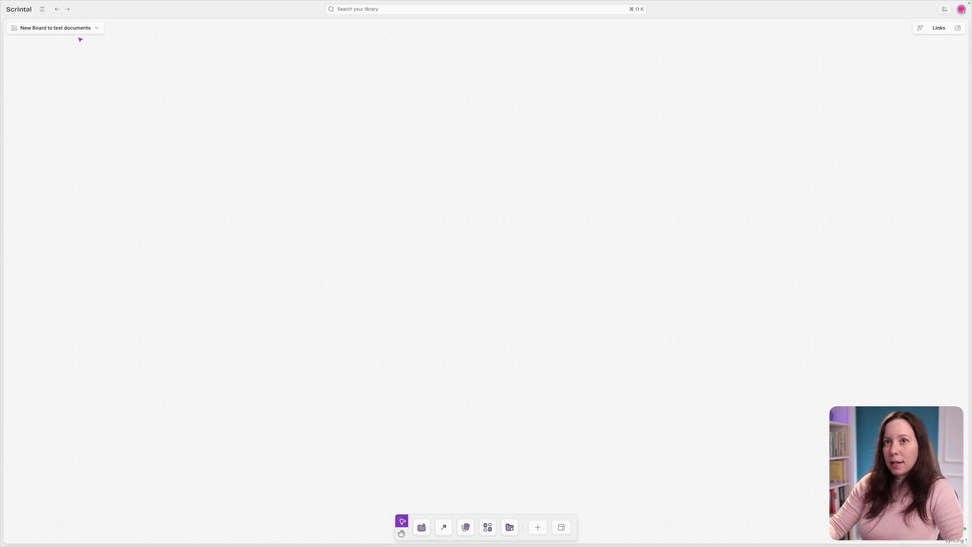
- Add "New Doc with blocks" from the "My Block" search results to the board and display it in Full view
click(42, 9)
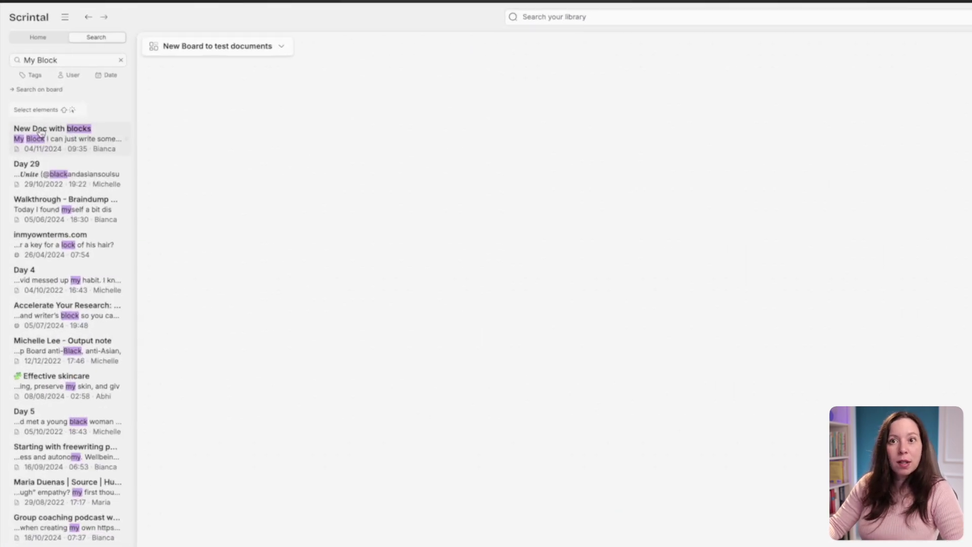
click(49, 39)
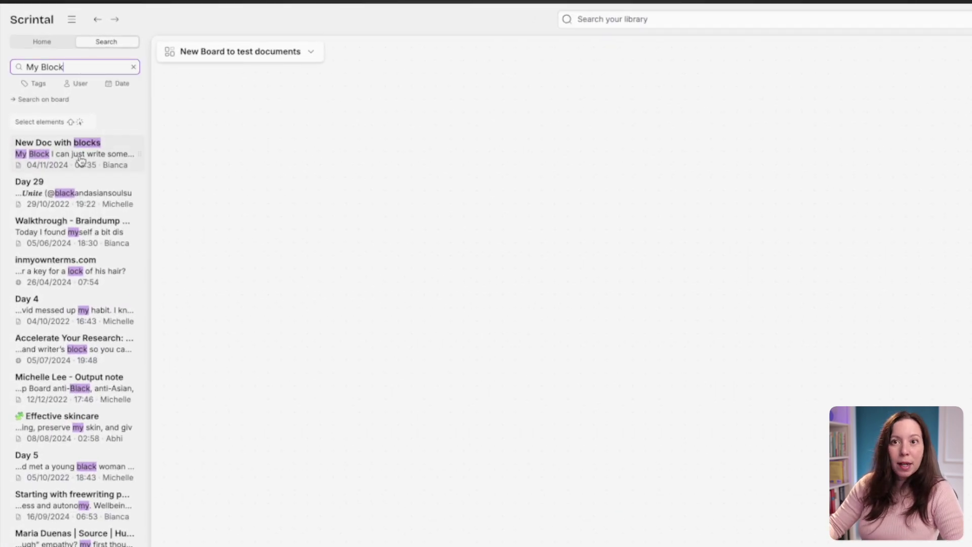
drag(64, 148, 475, 216)
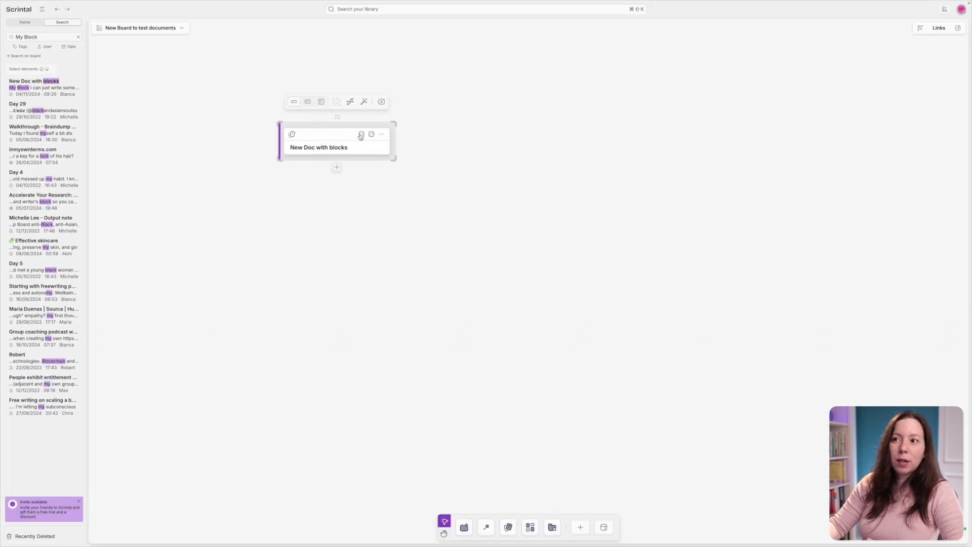
click(339, 134)
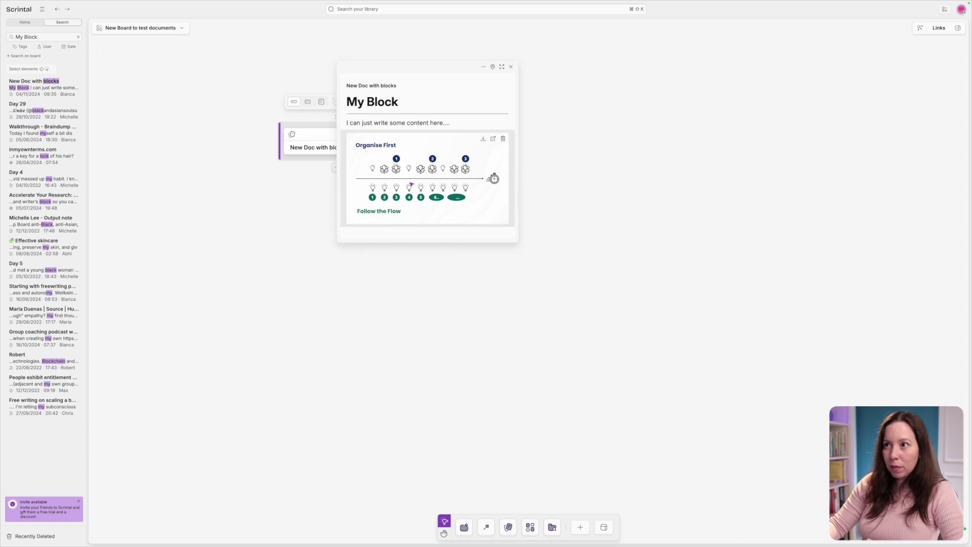
click(513, 66)
click(361, 134)
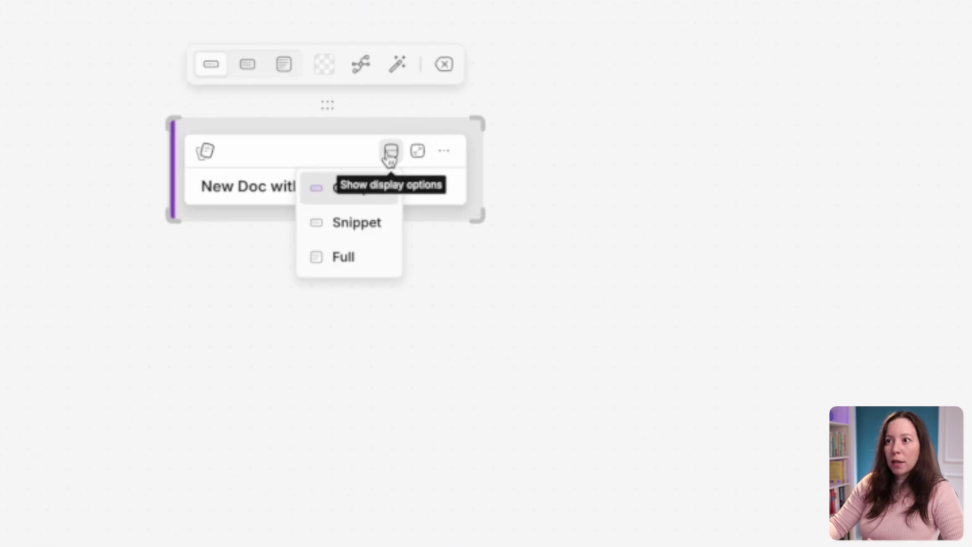
click(349, 258)
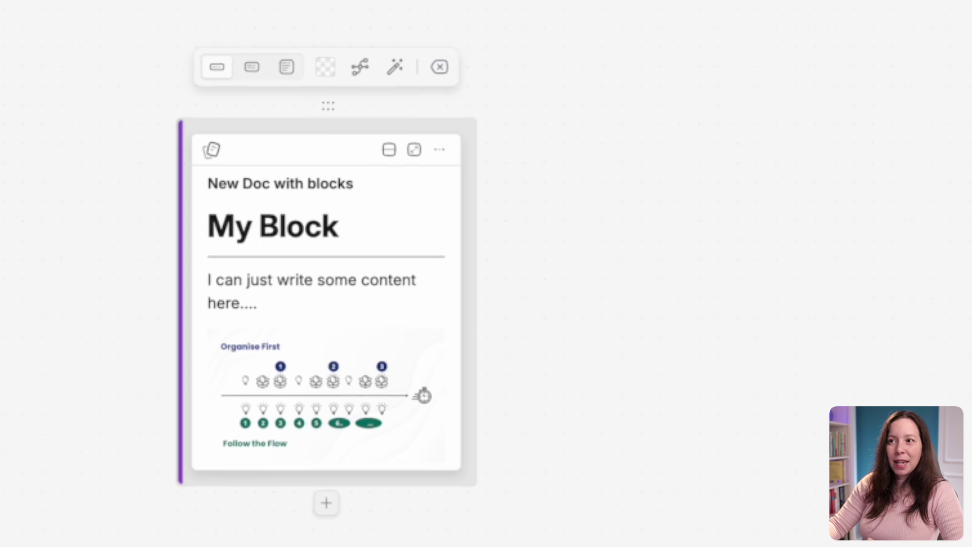
- Add the paragraph "Here are some observations..." above the image in the "New Doc with blocks" card
click(271, 305)
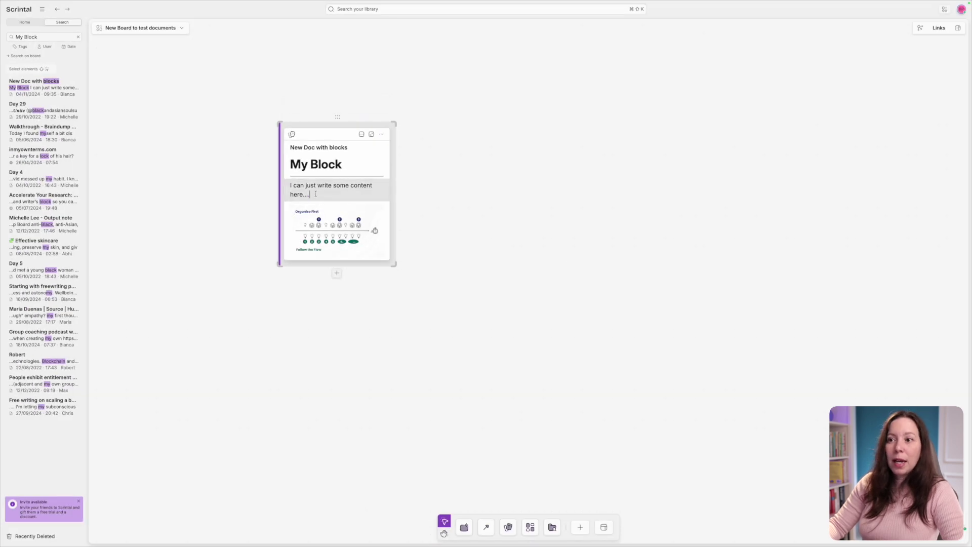
key(Escape)
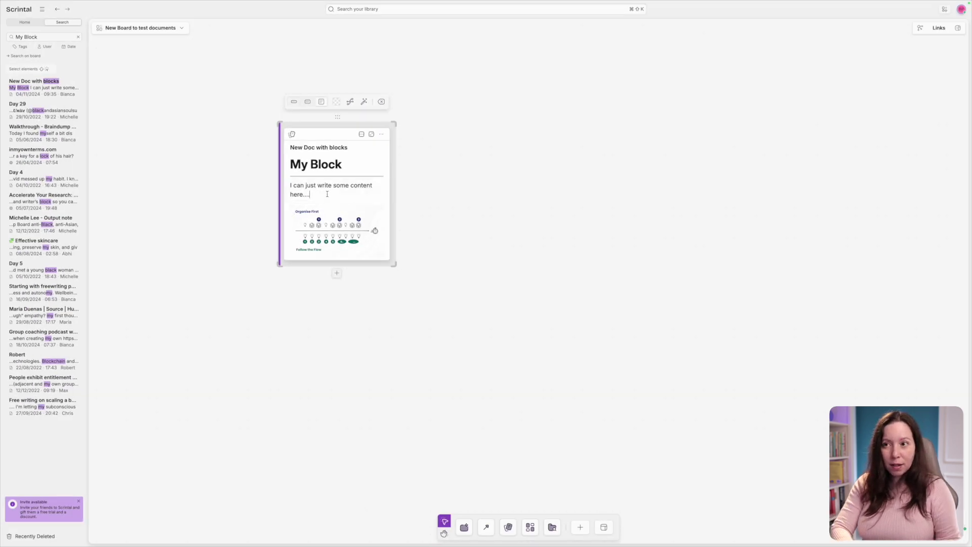
key(Return)
text(Here aer)
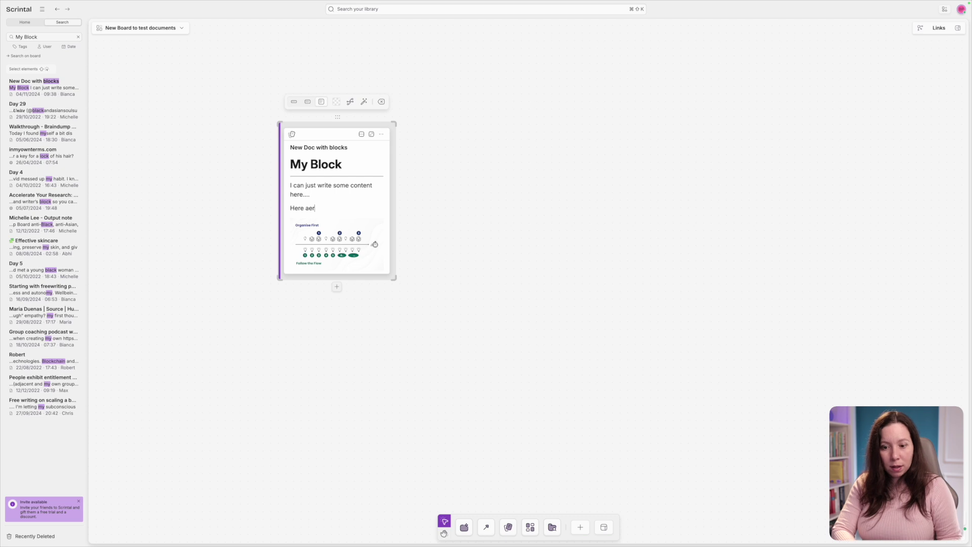
key(BackSpace)
key(BackSpace)
text(re some observa)
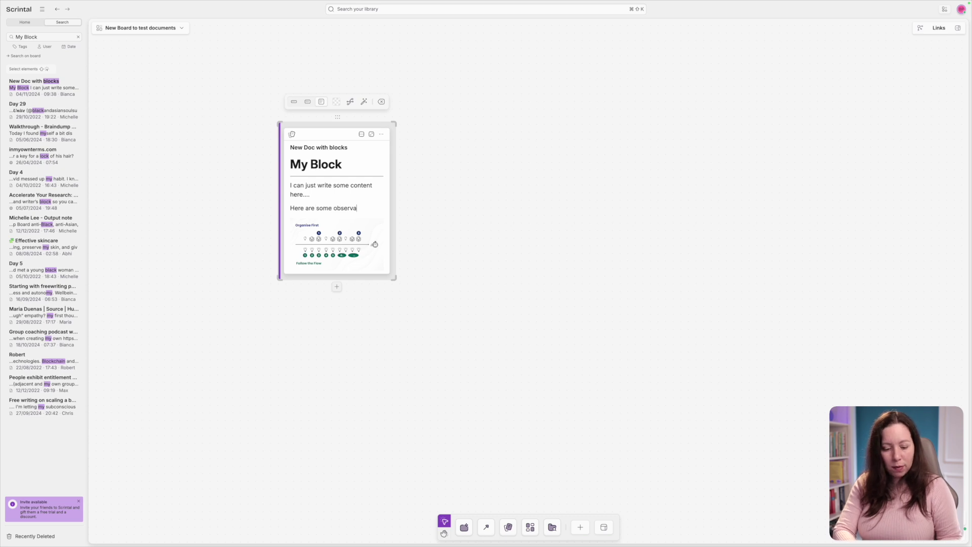
text(tions...)
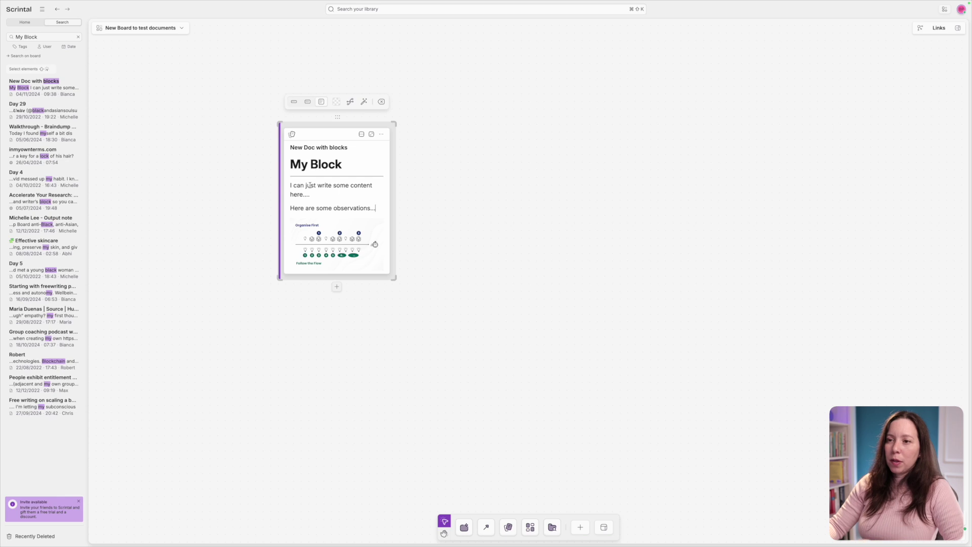
- Move the "New Doc with blocks" card slightly right and down on the board
click(234, 145)
click(334, 125)
drag(334, 125, 420, 151)
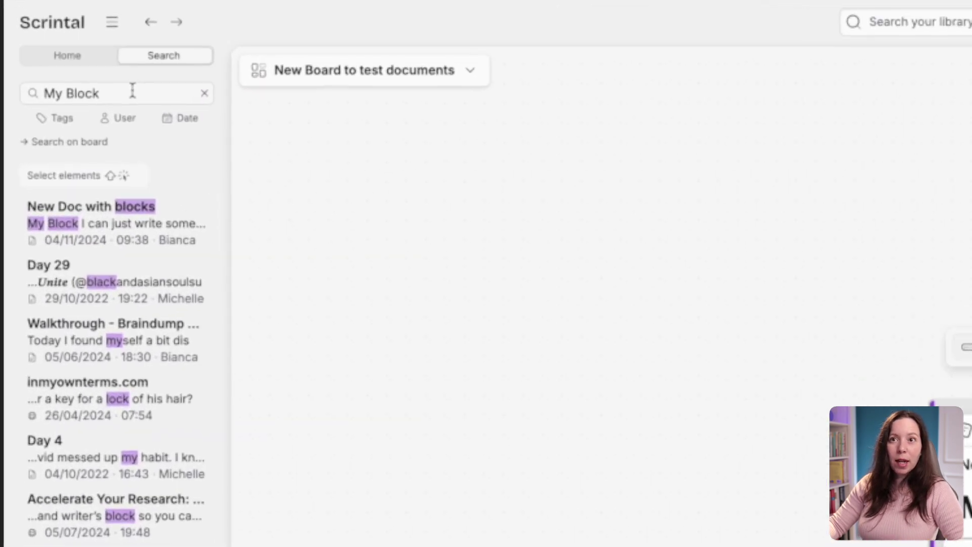
- Return to My Desk and shift the "Name of document" card slightly left, closer to the other doc cards
click(71, 61)
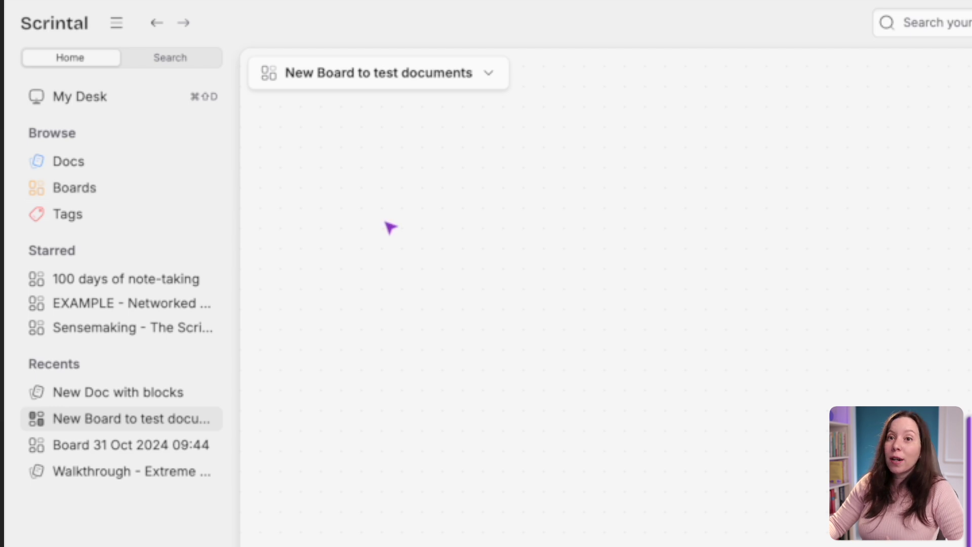
click(134, 95)
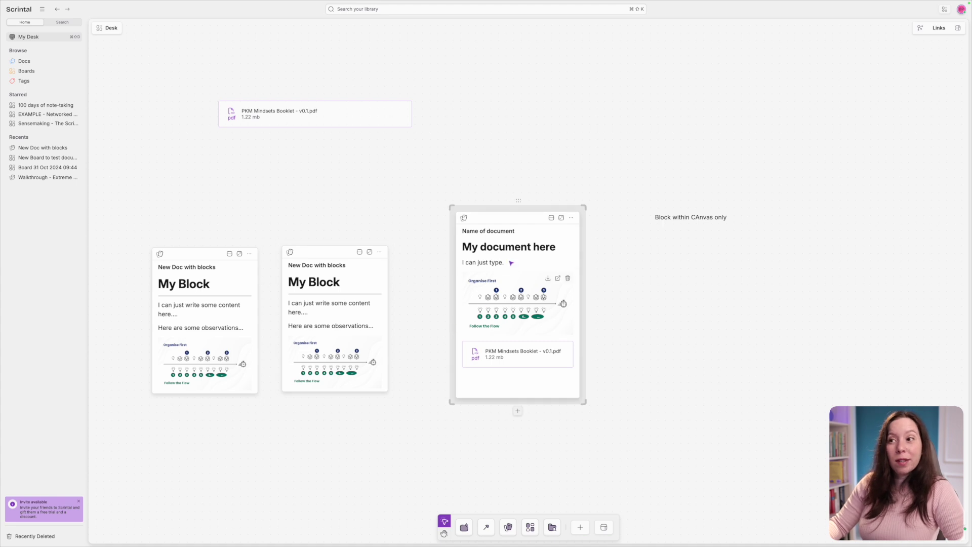
drag(519, 201, 487, 203)
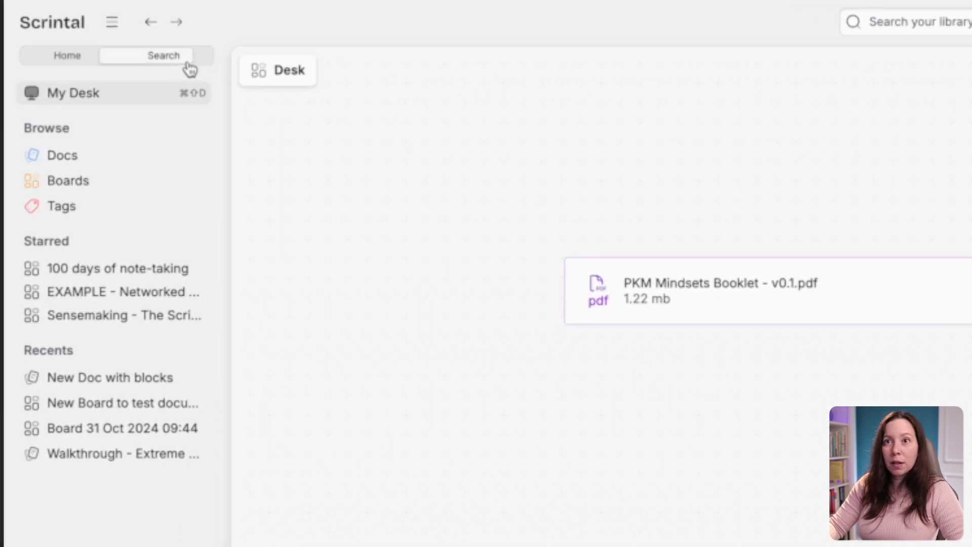
- Search the library for "New board" and add "New Board to test documents" to the desk above the "Name of document" card
click(63, 22)
text(My Block)
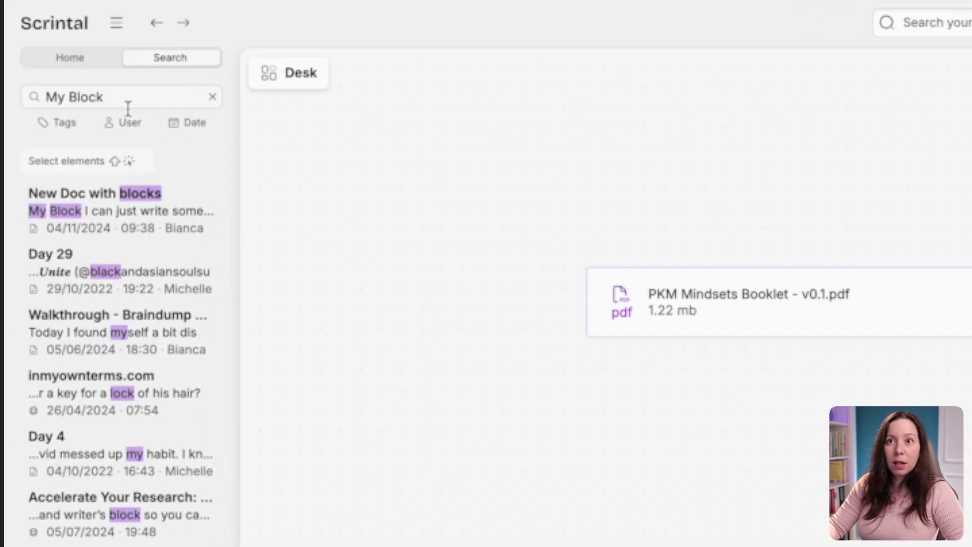
click(127, 98)
key(ctrl+a)
text(New board)
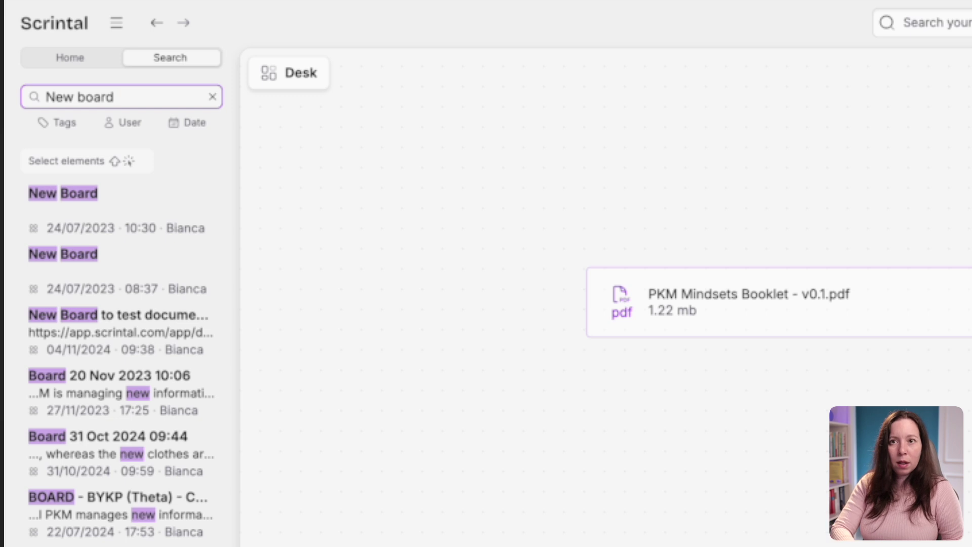
drag(127, 343, 766, 208)
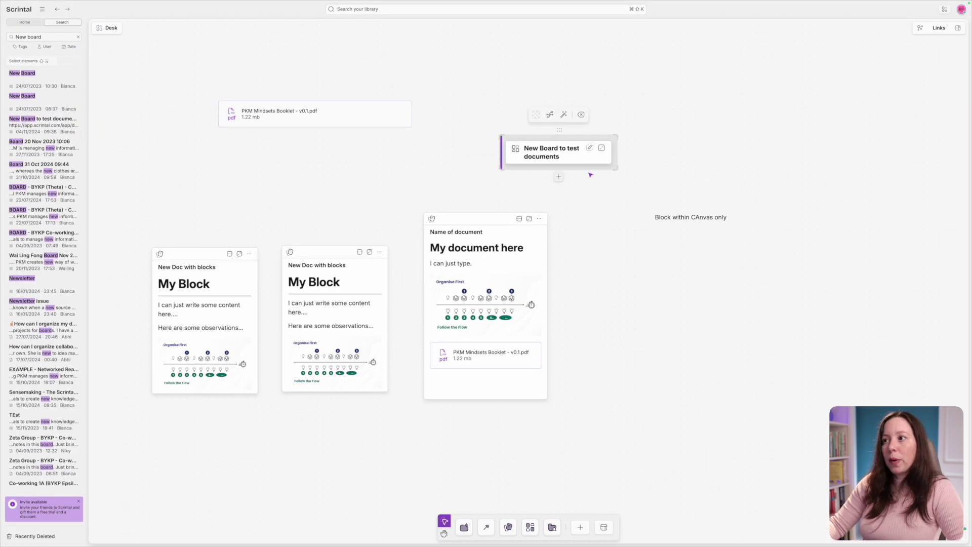
- Open "New Board to test documents" and add a text block reading "Block" to the right of the doc card
double_click(545, 154)
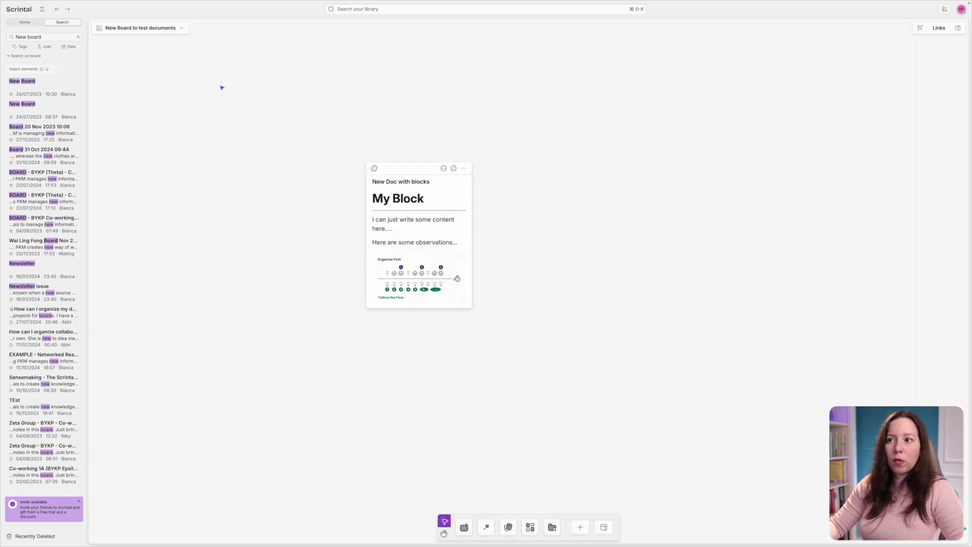
click(42, 10)
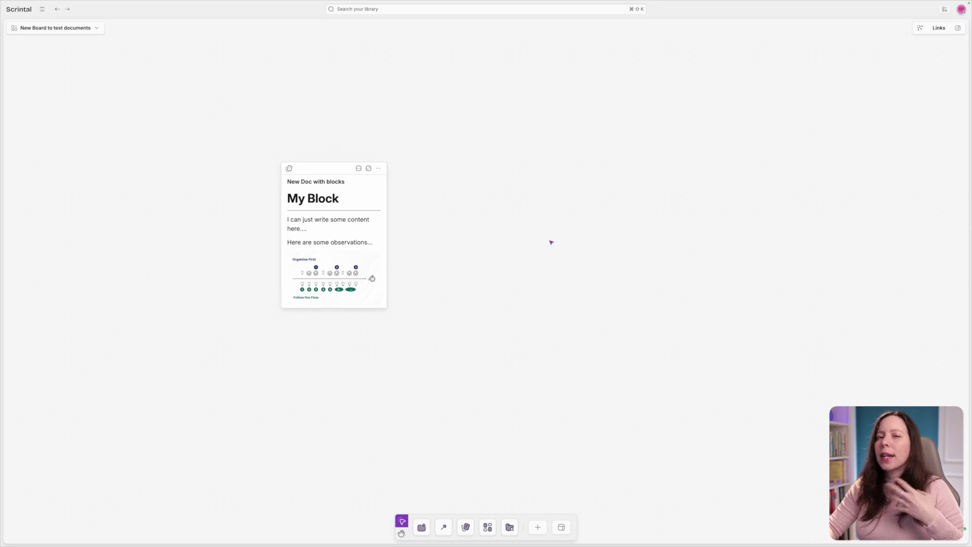
double_click(582, 207)
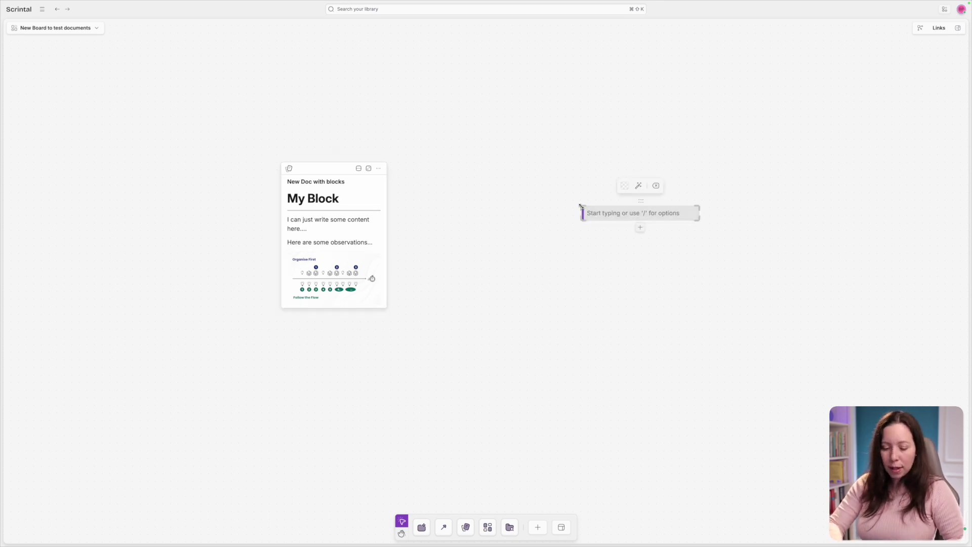
text(Block)
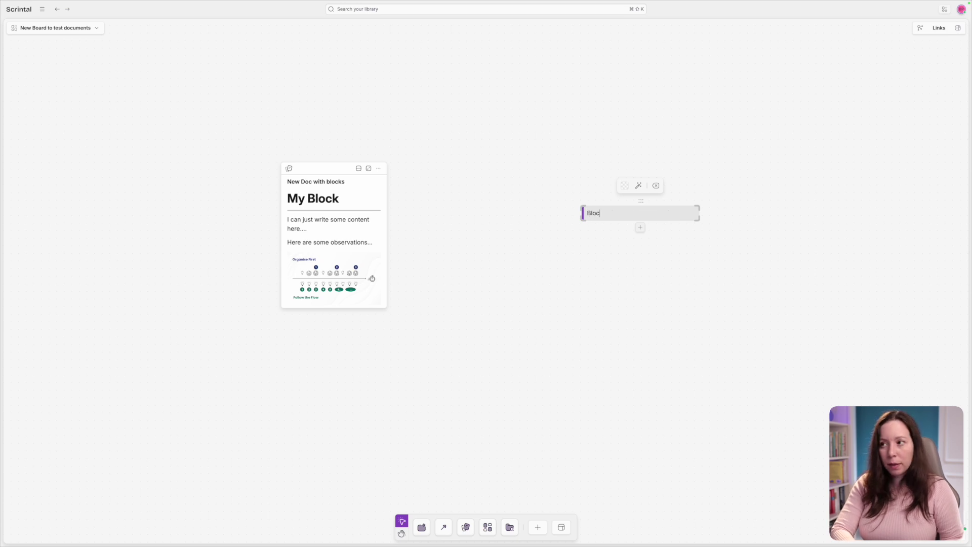
click(637, 238)
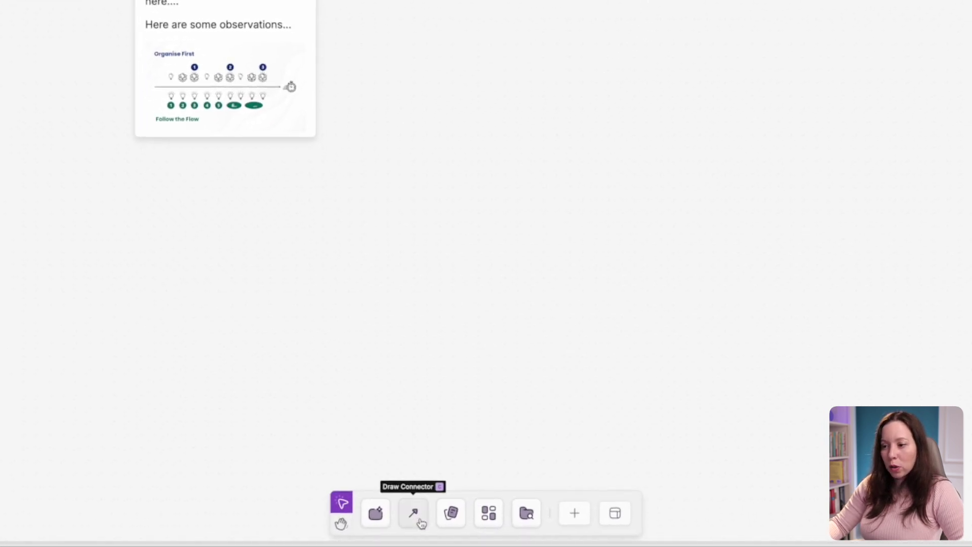
- Draw a connector arrow from the "New Doc with blocks" card to the "Block" text and move that block slightly down and left
click(421, 523)
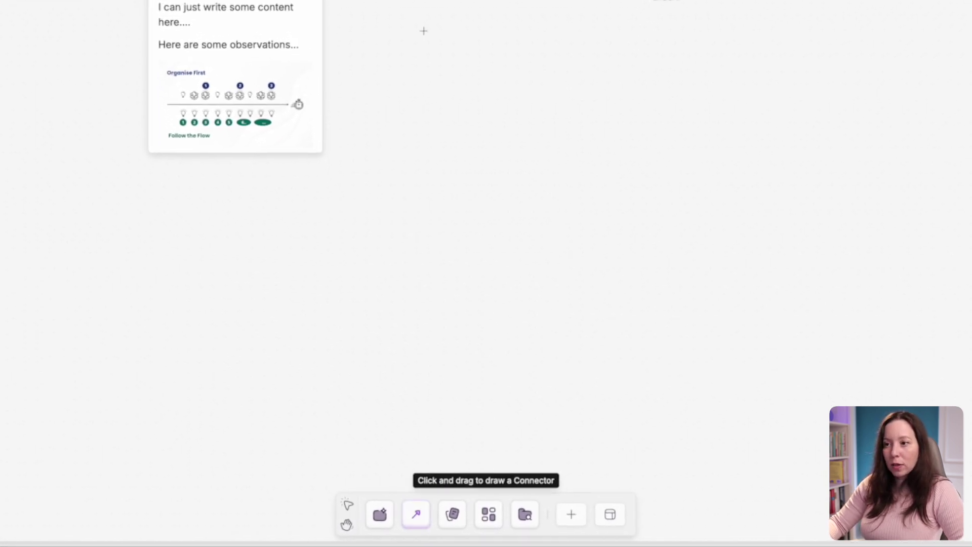
drag(354, 0, 598, 0)
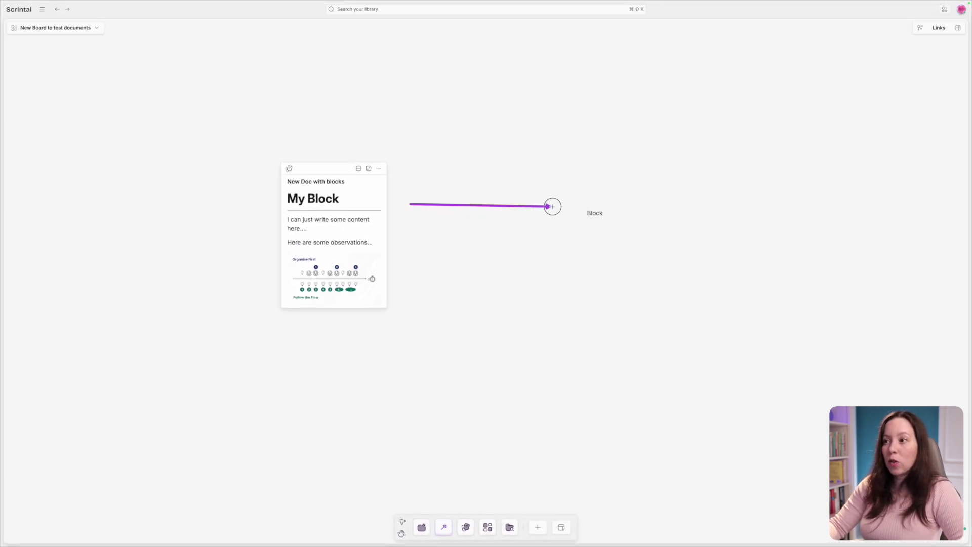
drag(552, 206, 571, 210)
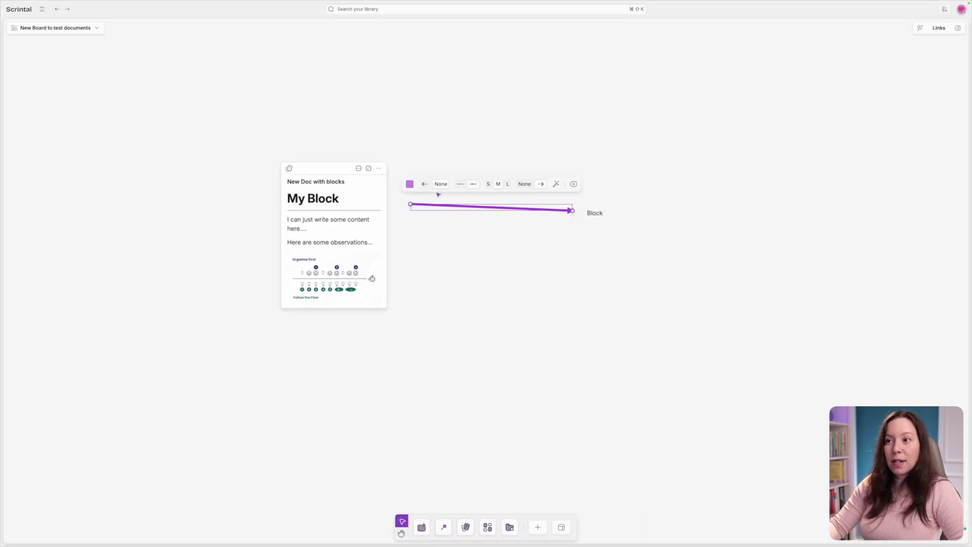
drag(403, 203, 381, 210)
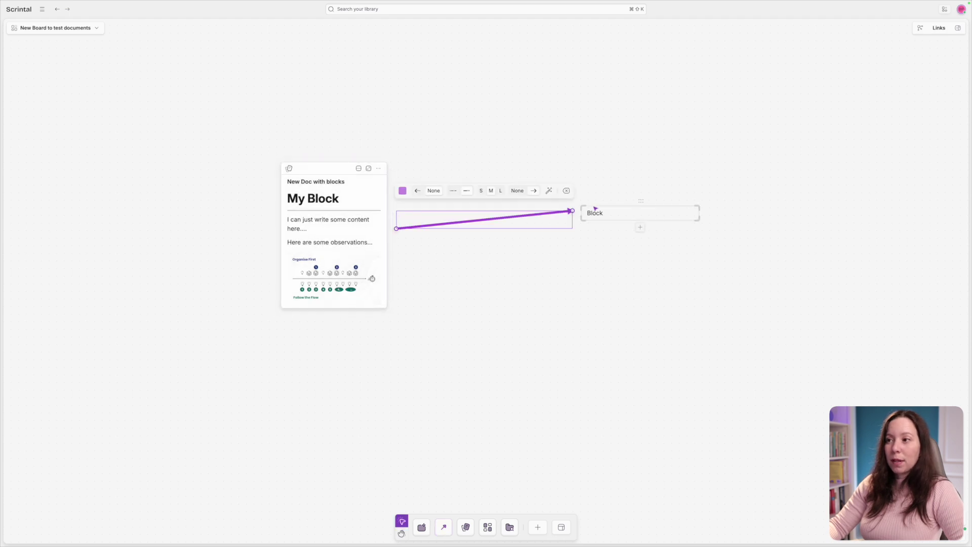
drag(586, 211, 582, 216)
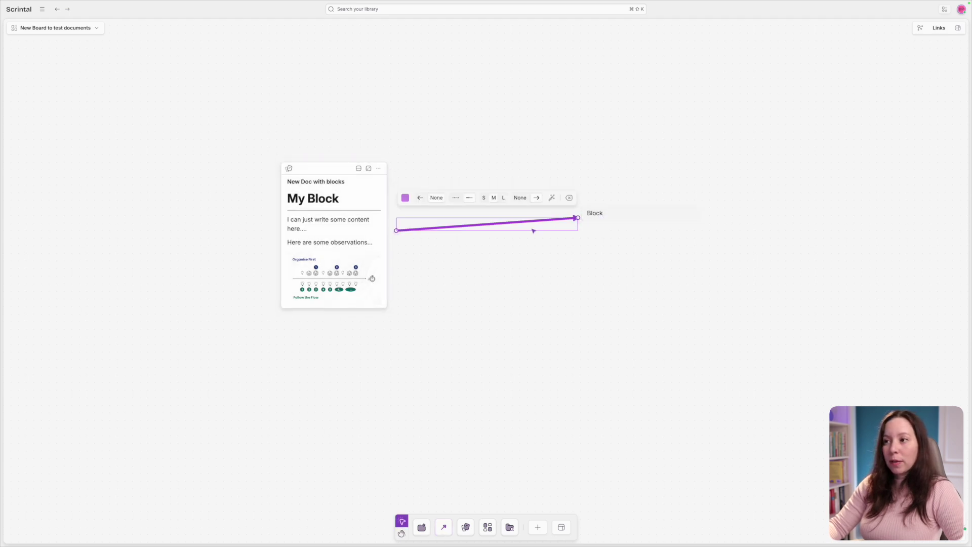
drag(643, 204, 633, 228)
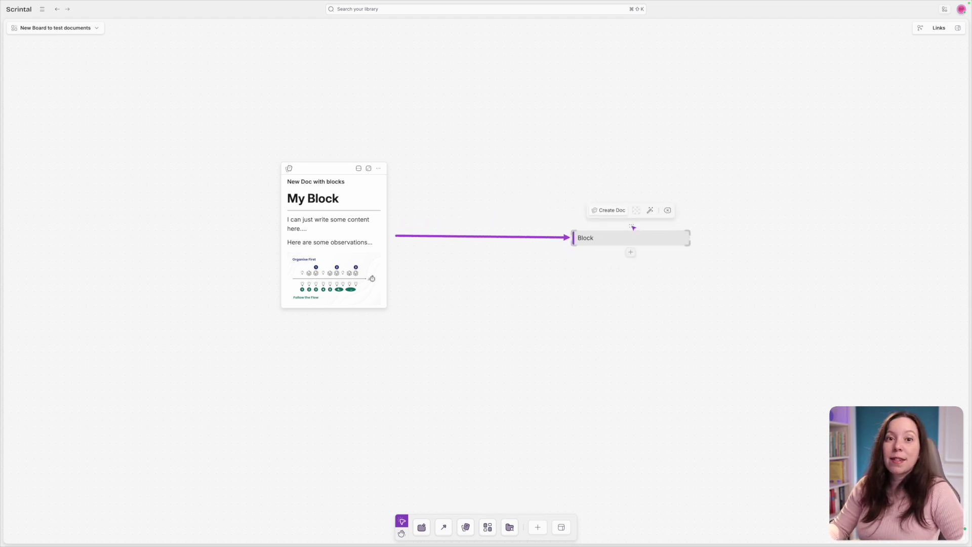
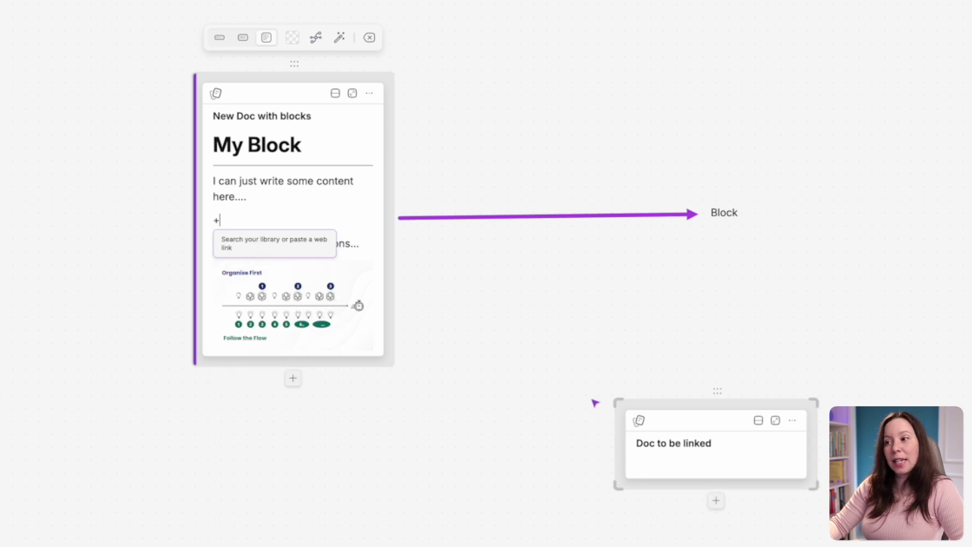
- Insert an inline link to the existing doc "Doc to be linked" above the observations paragraph in the "New Doc with blocks" card
text(Doc t)
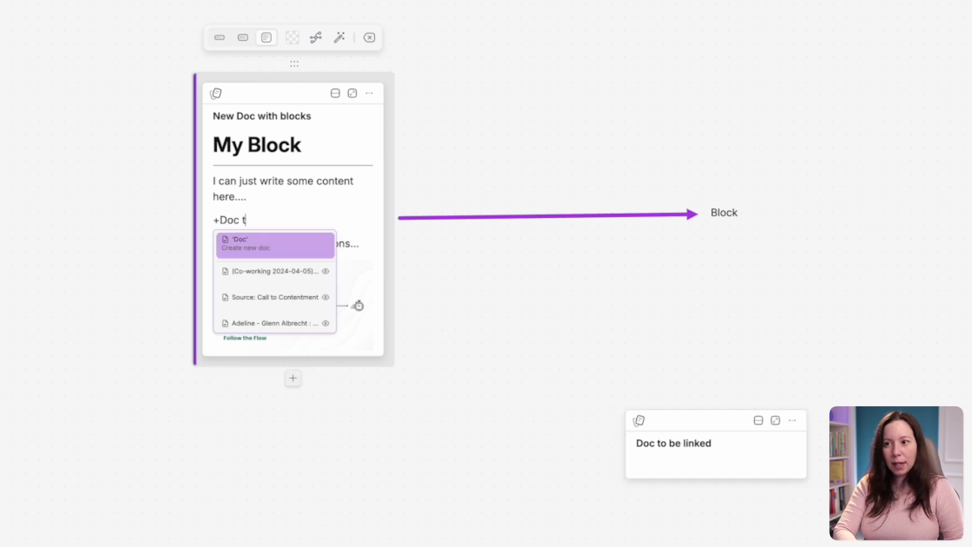
text(o be linked)
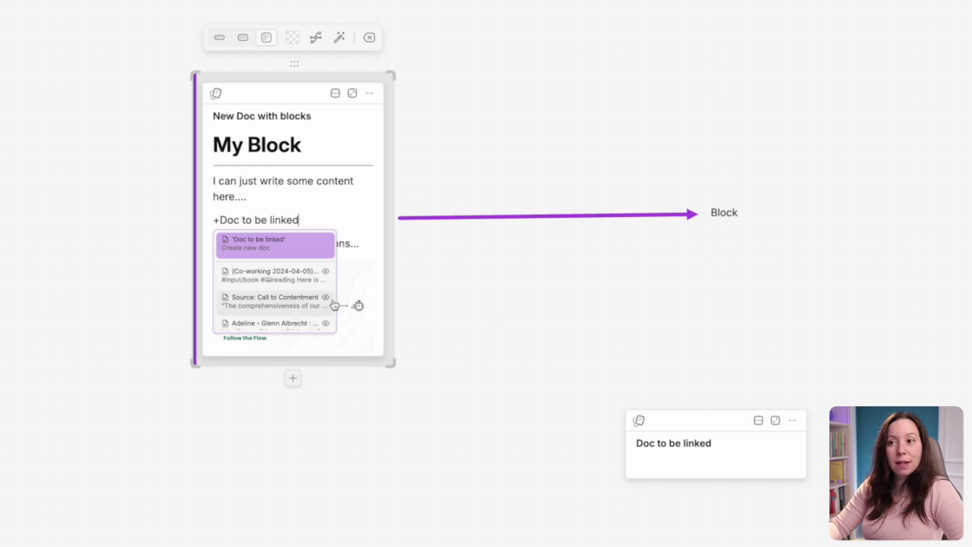
click(284, 276)
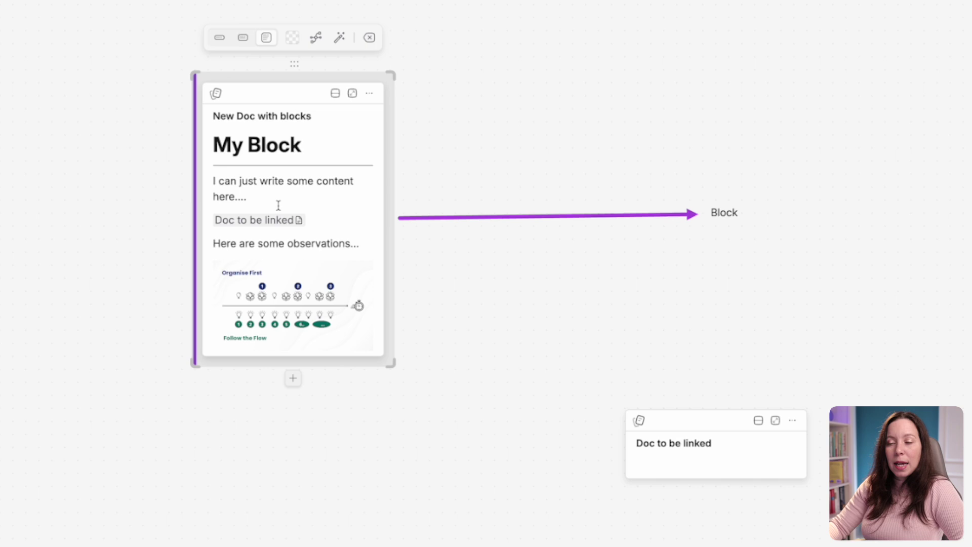
- Open the inline "Doc to be linked" link in a floating window, place it beside the card, and copy the link
mouse_move(283, 217)
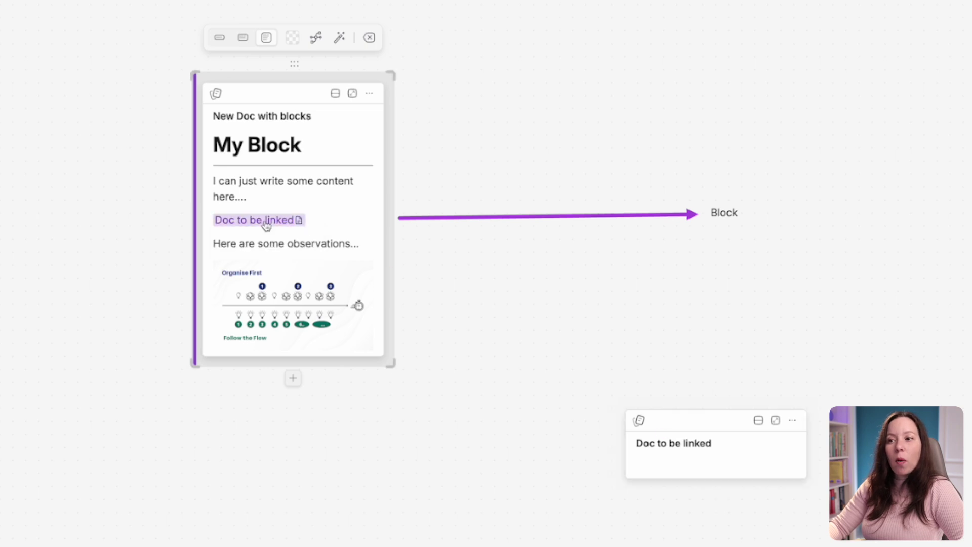
mouse_move(350, 282)
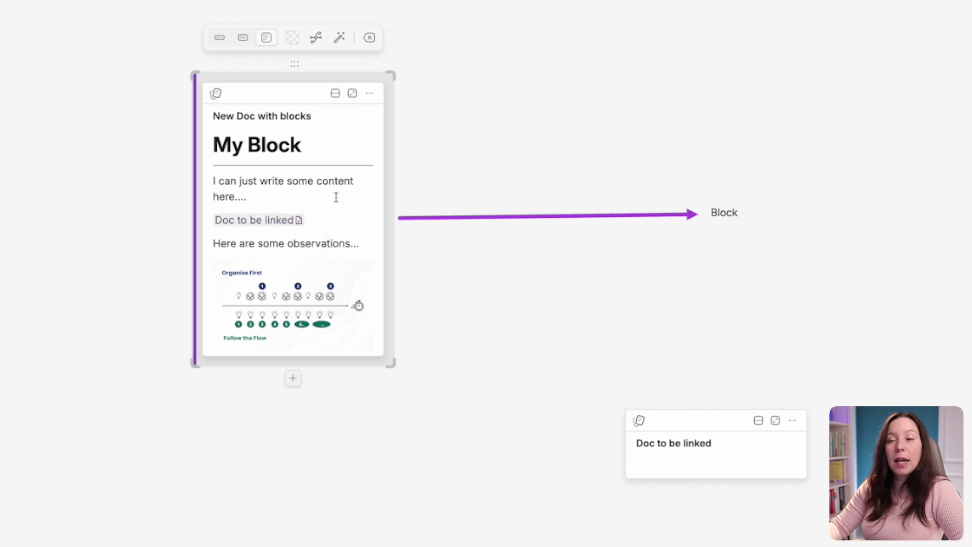
click(244, 225)
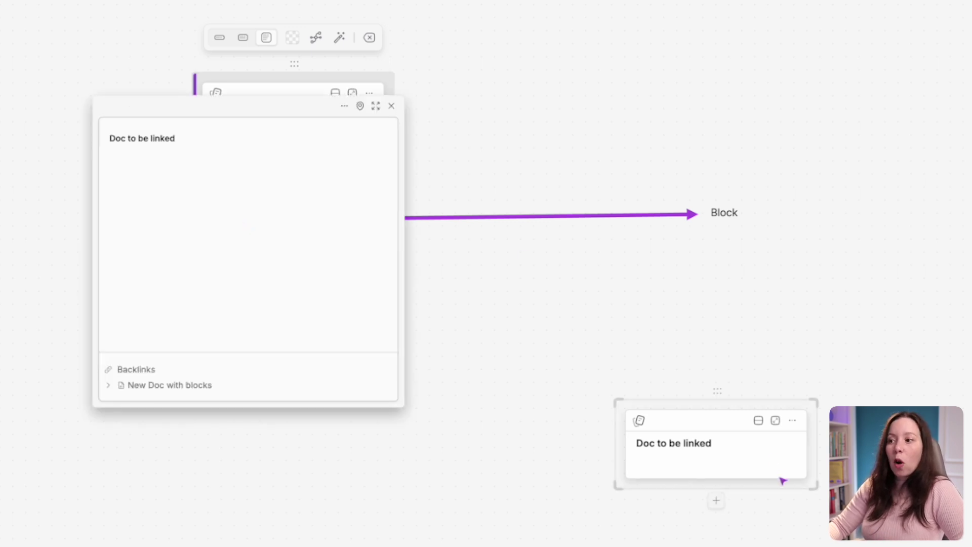
drag(248, 104, 706, 74)
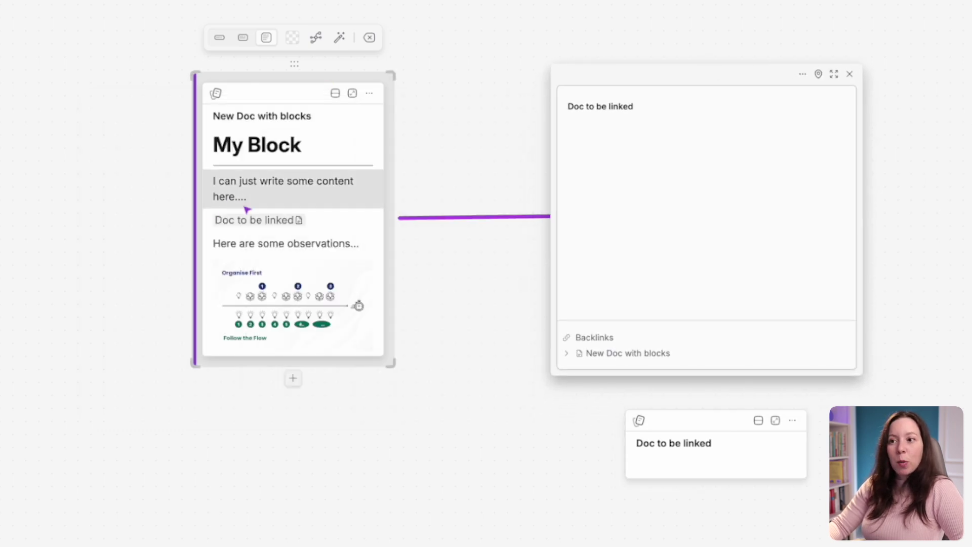
mouse_move(252, 226)
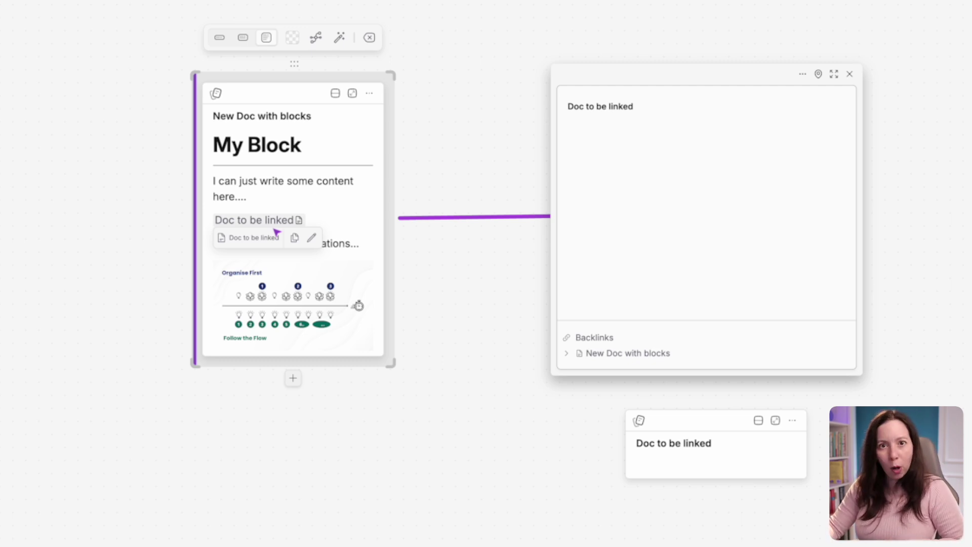
click(296, 237)
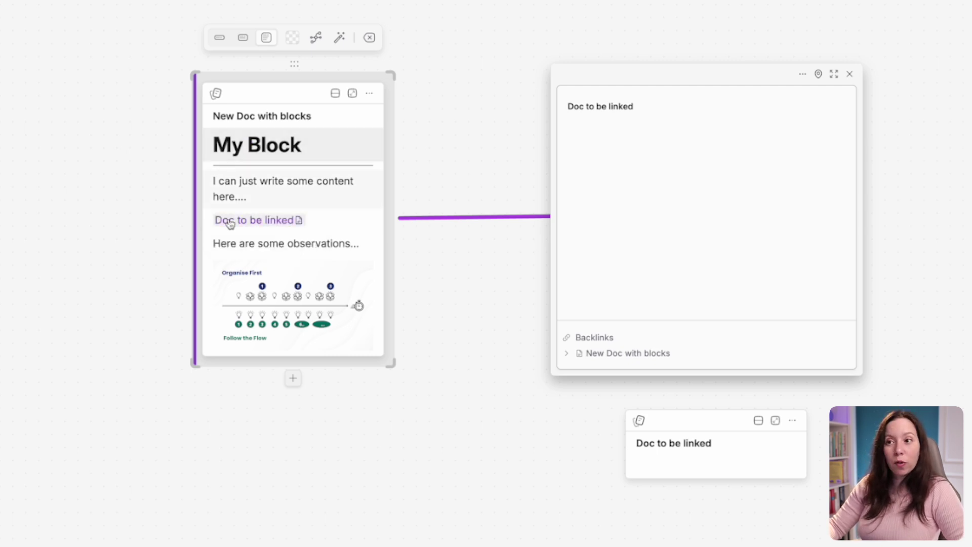
- Follow the backlink to "New Doc with blocks" and the inline link back in floating windows, and close both windows
scroll(664, 164, down, 1)
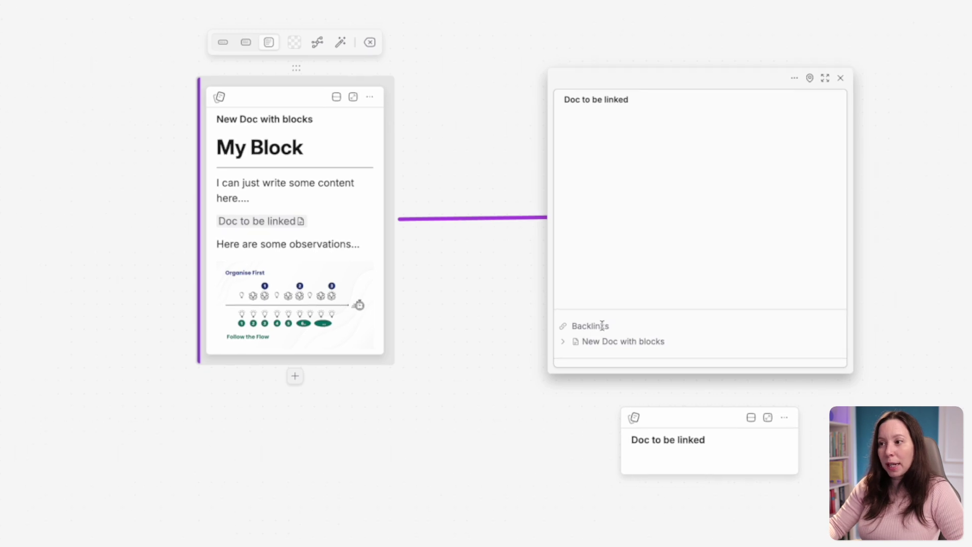
click(621, 341)
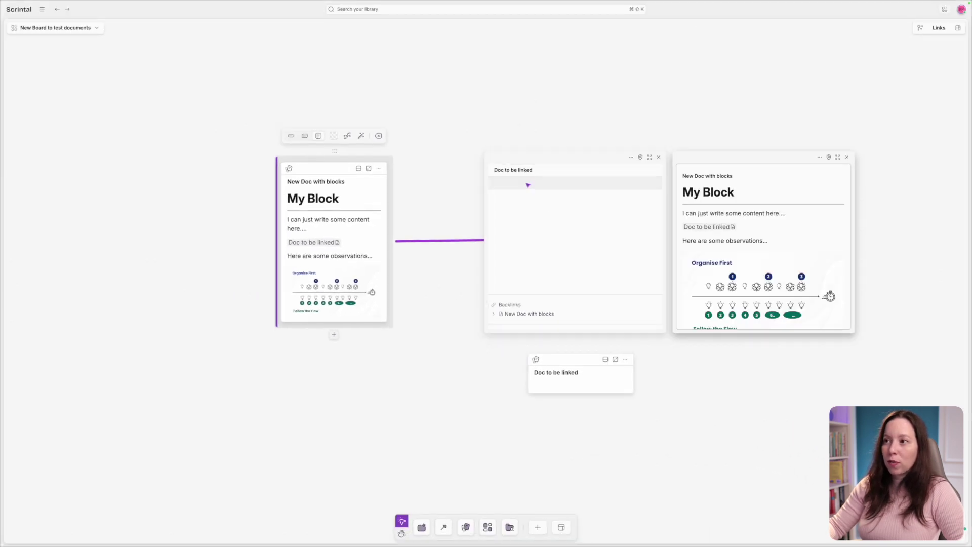
drag(753, 167, 271, 145)
click(234, 217)
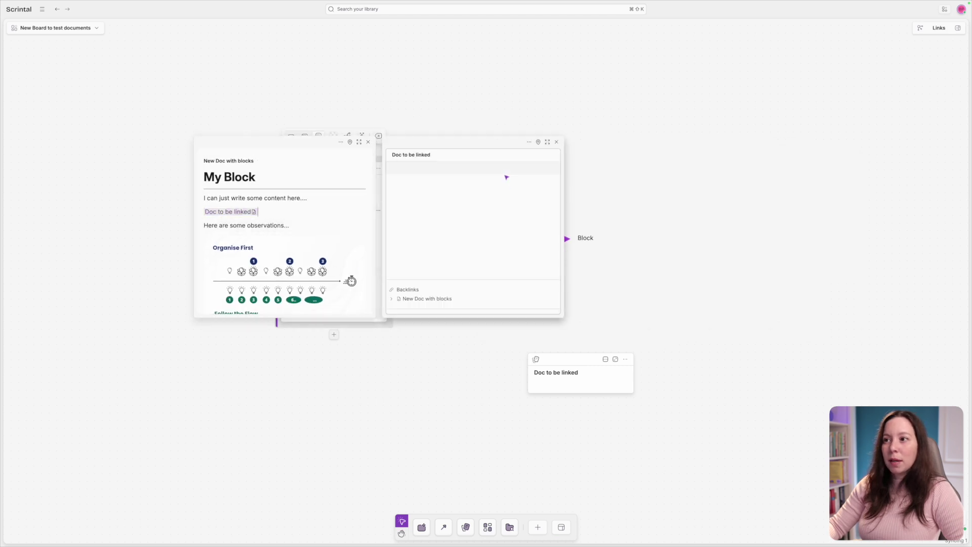
click(426, 298)
click(623, 213)
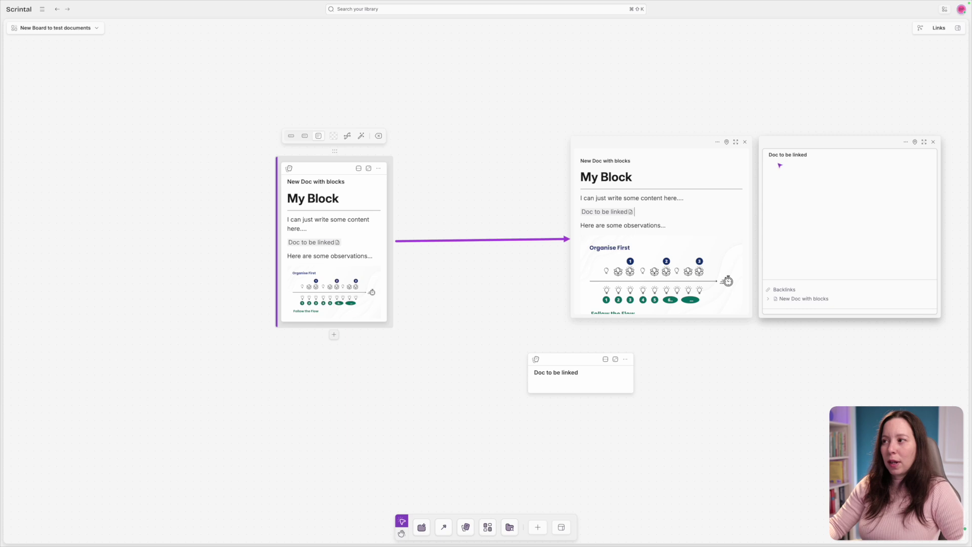
click(746, 143)
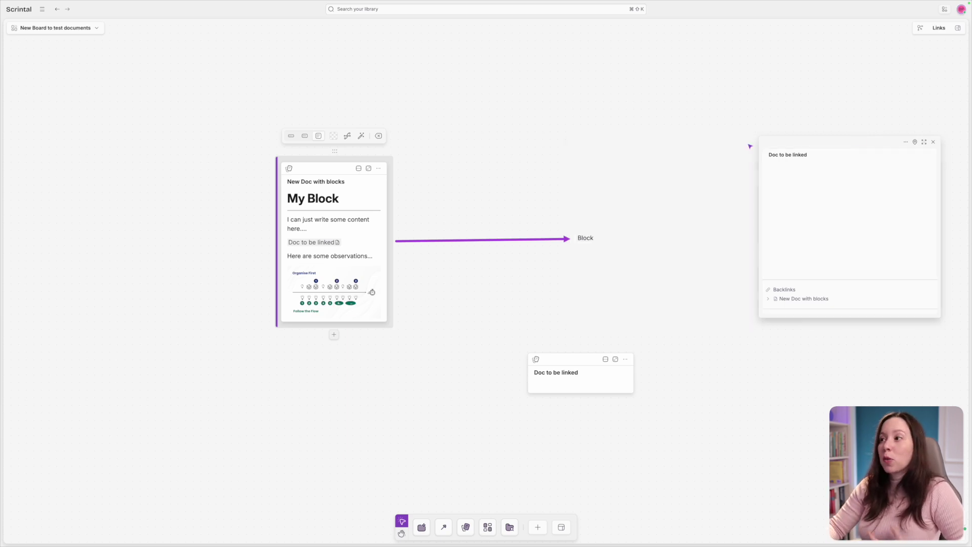
click(933, 142)
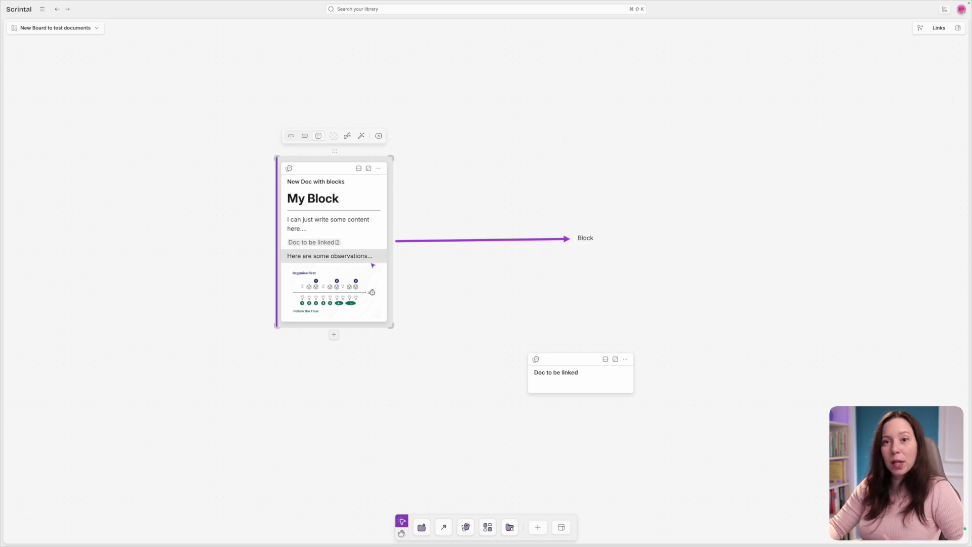
- Move the "New Doc with blocks" card down and slightly left on the board
click(346, 151)
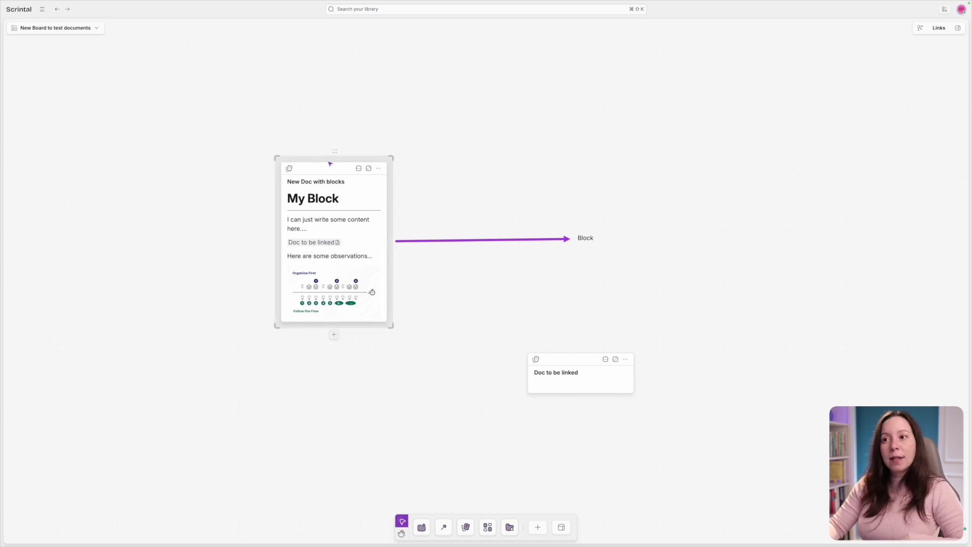
drag(328, 159, 302, 201)
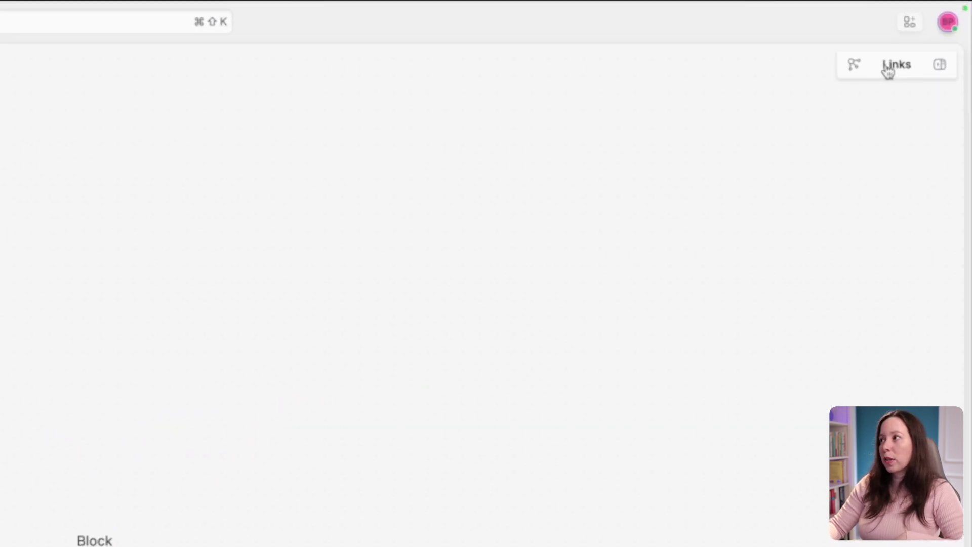
- Examine the board's links, backlinks and containing boards, and go to the Desk from its boards list
click(874, 85)
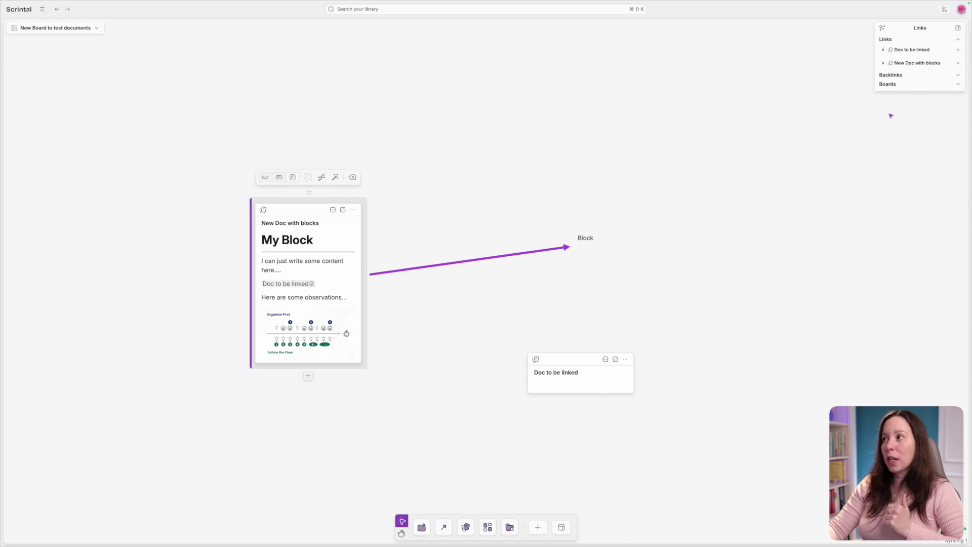
click(959, 84)
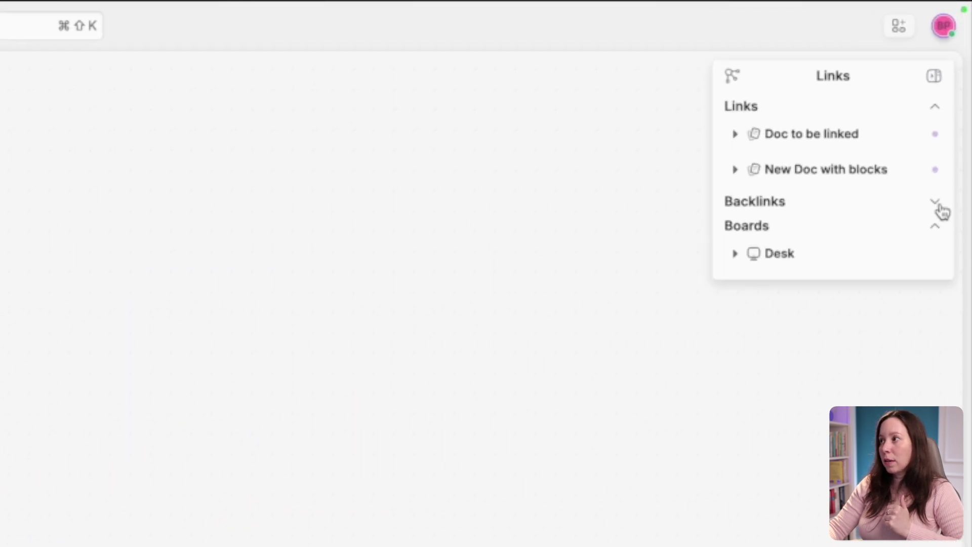
click(943, 210)
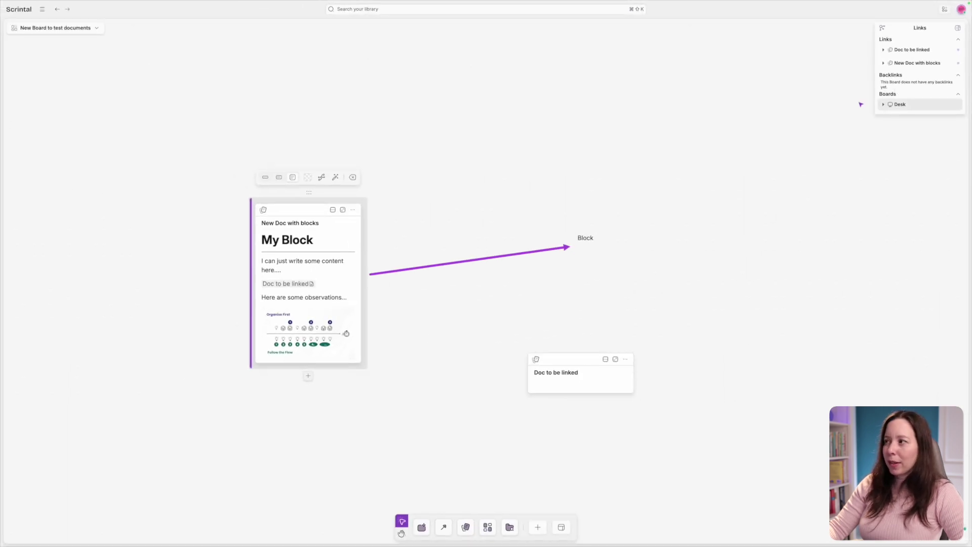
click(910, 106)
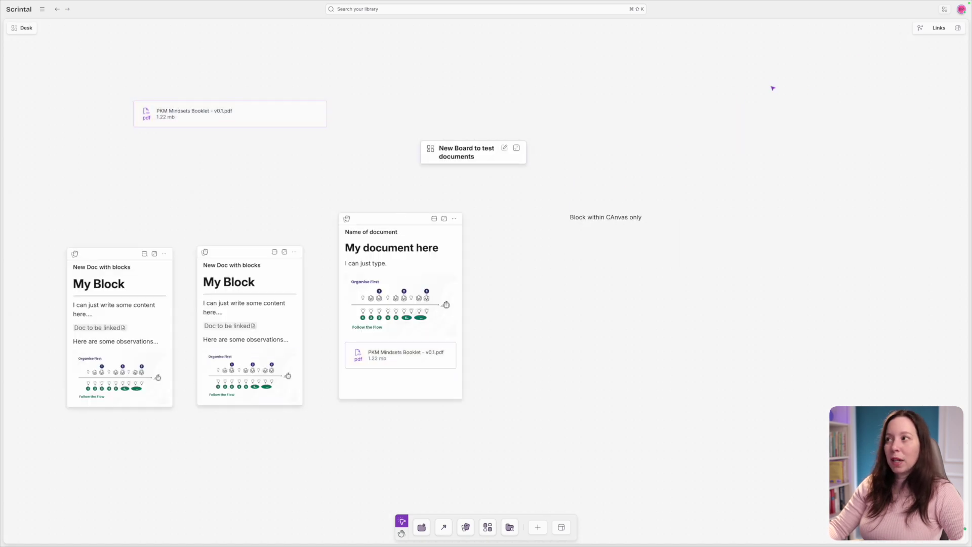
- Show the Desk's links and return to "New Board to test documents" through them
click(931, 31)
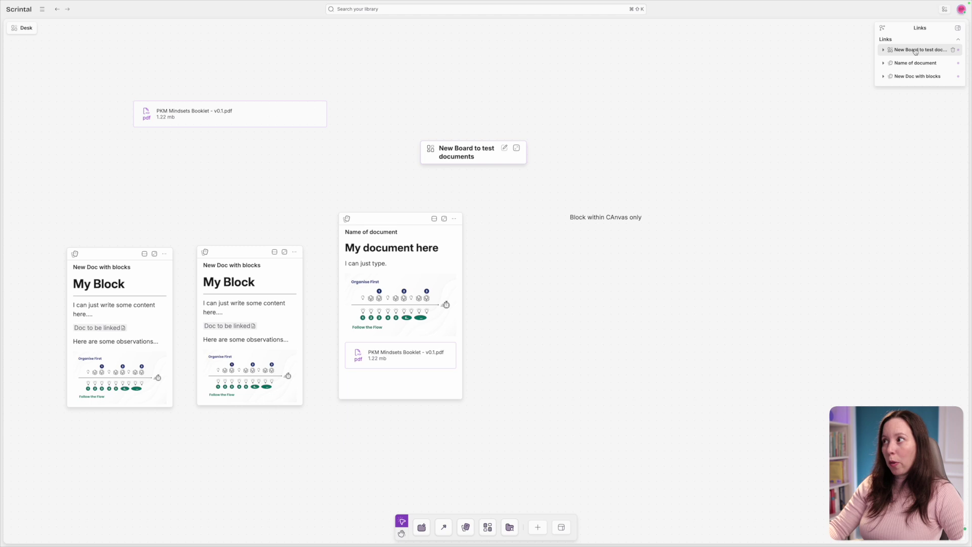
click(916, 50)
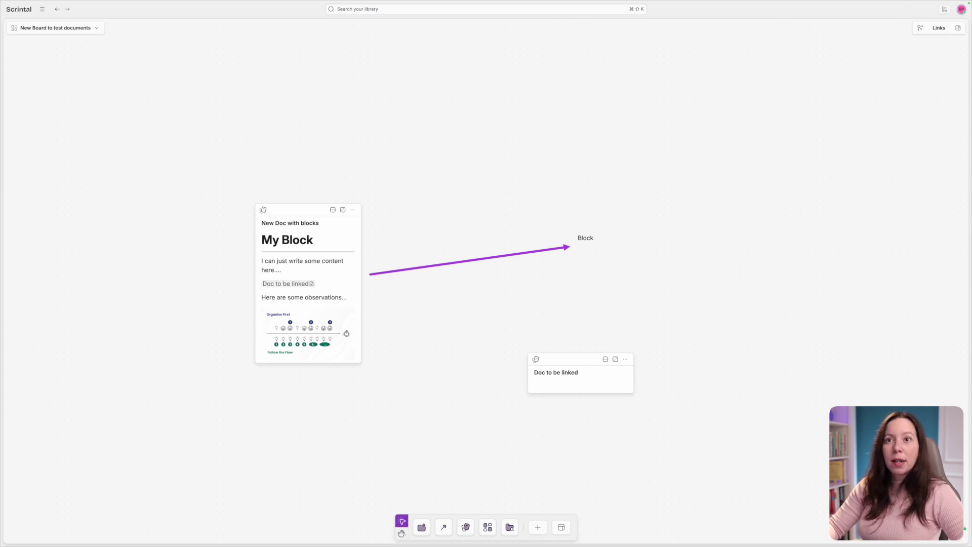
- Show the library sidebar, clear its "New board" search and return it to the Home view
click(42, 9)
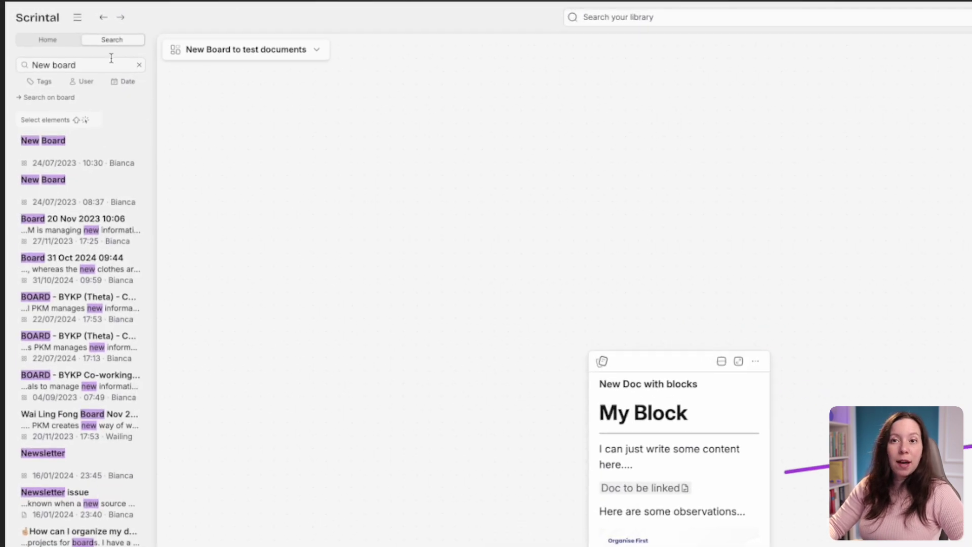
click(140, 66)
click(57, 41)
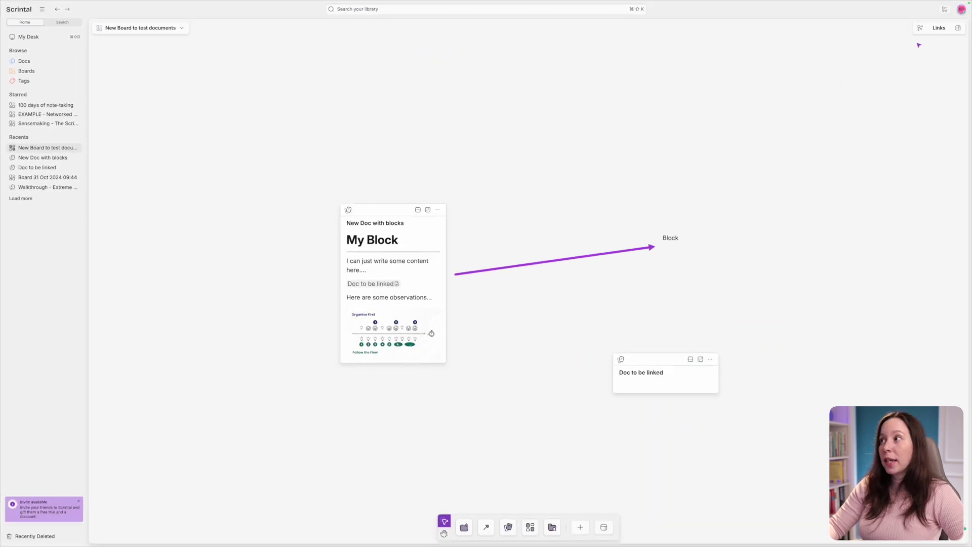
- Examine the account and theme options of the user profile and return to the board
click(962, 9)
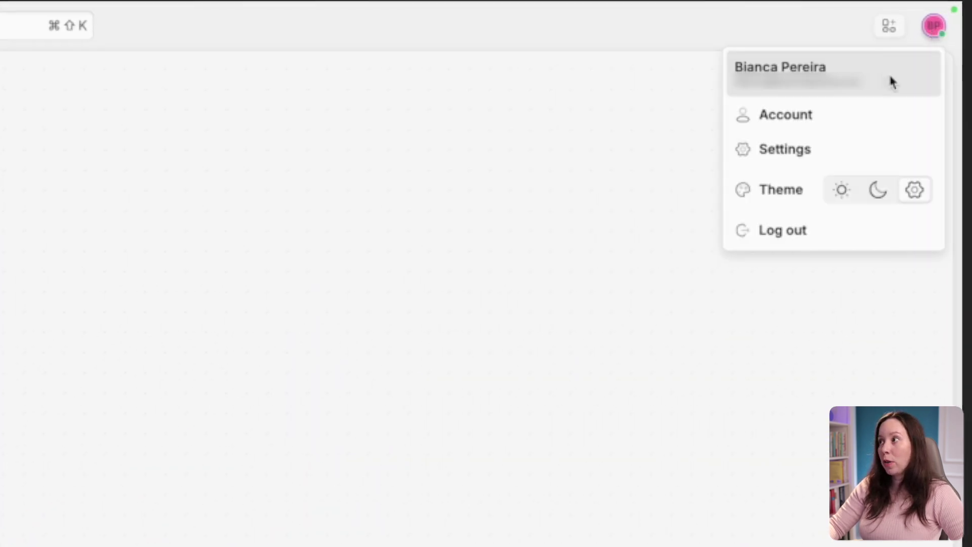
click(103, 429)
click(406, 197)
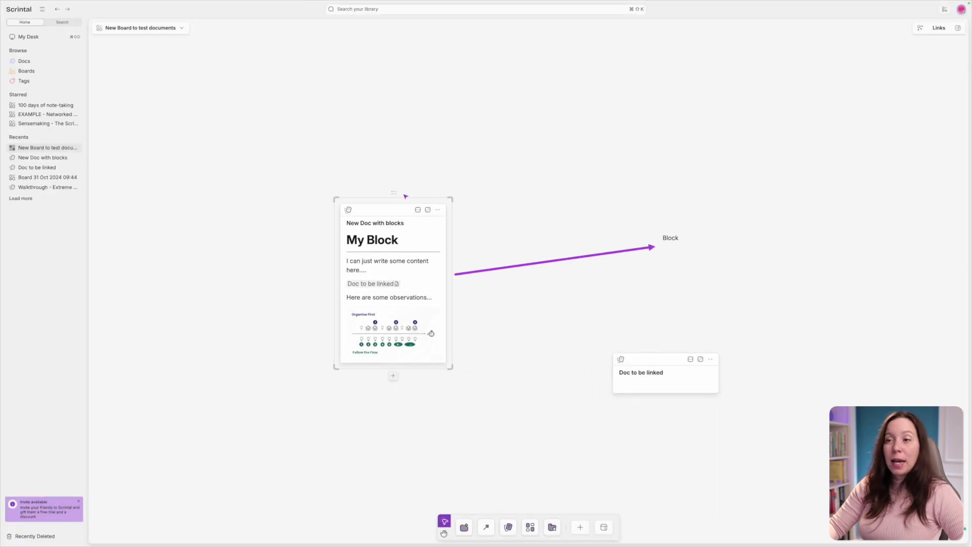
click(420, 176)
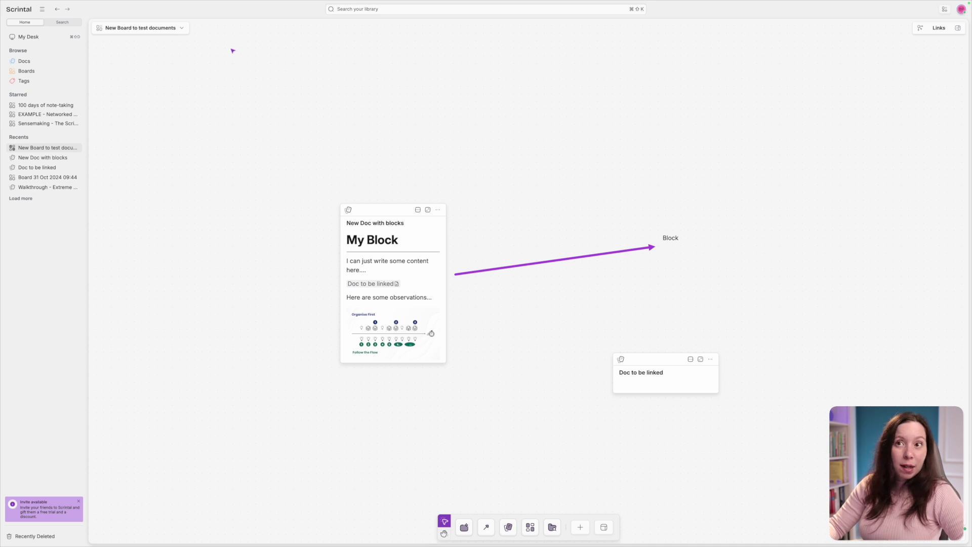
- Examine the available actions for "New Board to test documents" without applying any
click(181, 29)
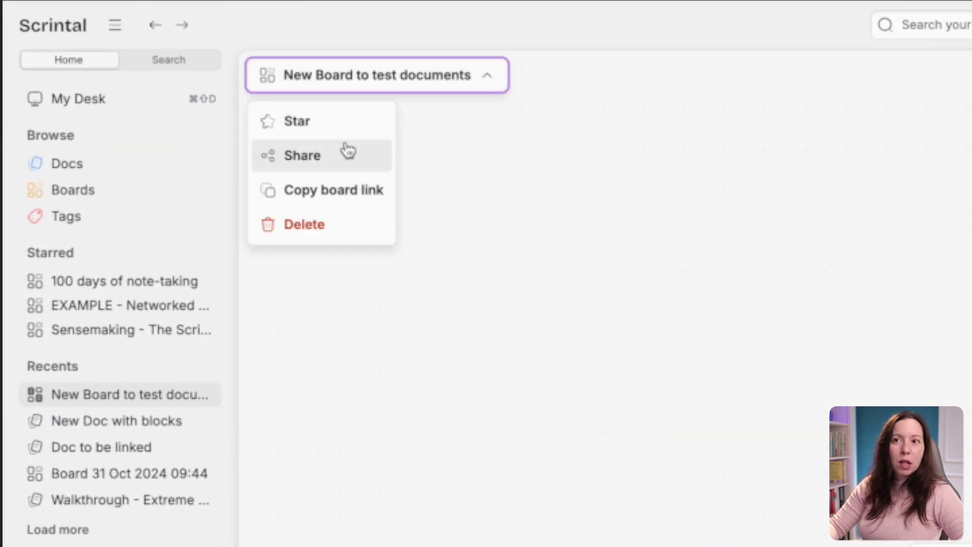
click(754, 139)
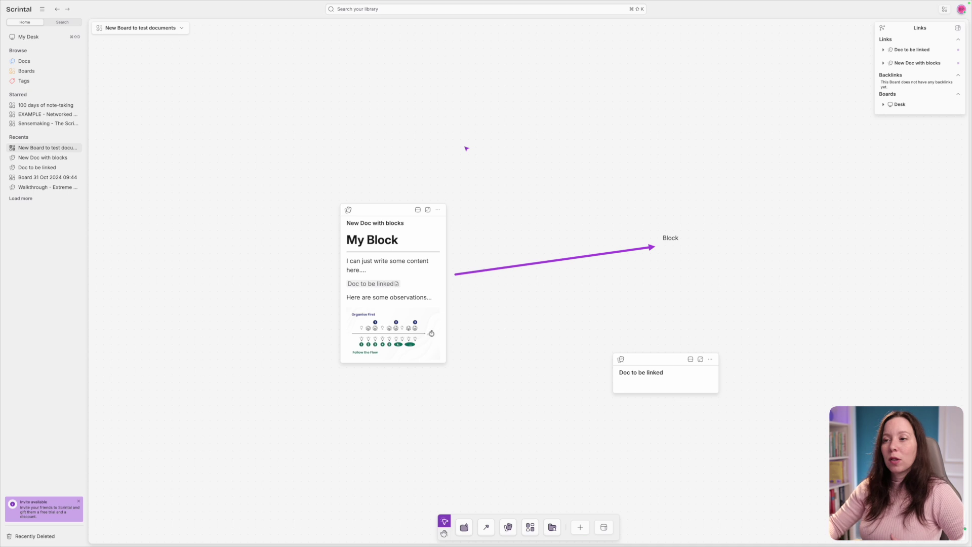
- Examine the options for an empty area of the board and for all its elements selected together, and clear the selection
right_click(492, 161)
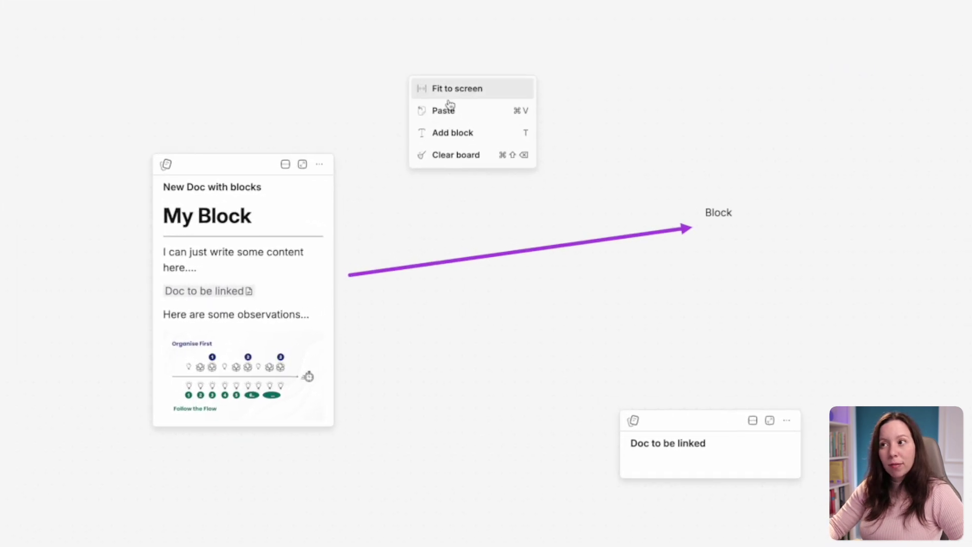
drag(29, 66, 967, 542)
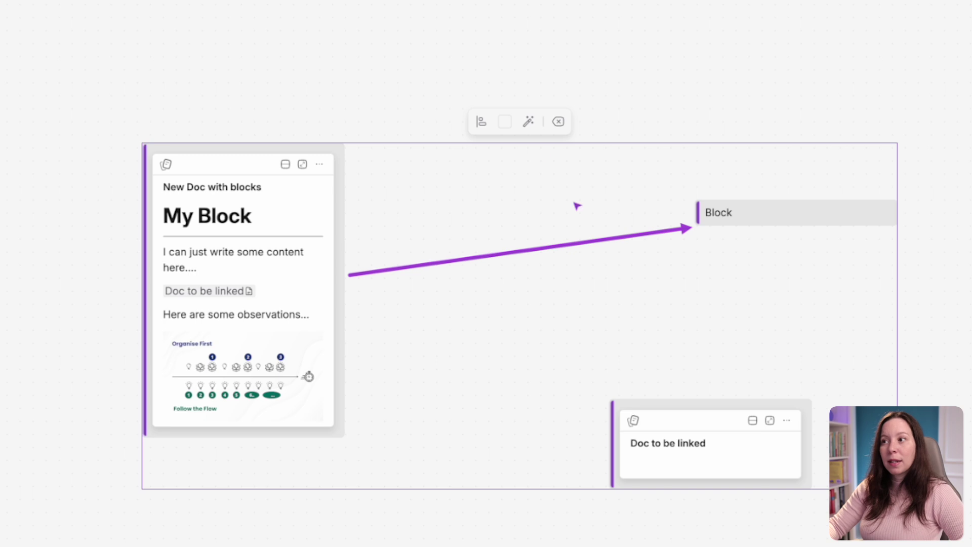
right_click(285, 194)
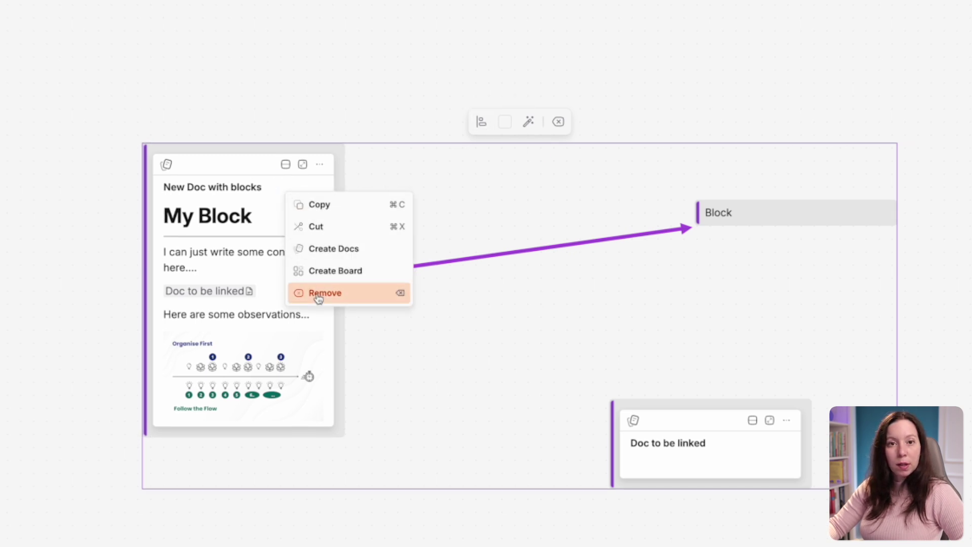
click(384, 125)
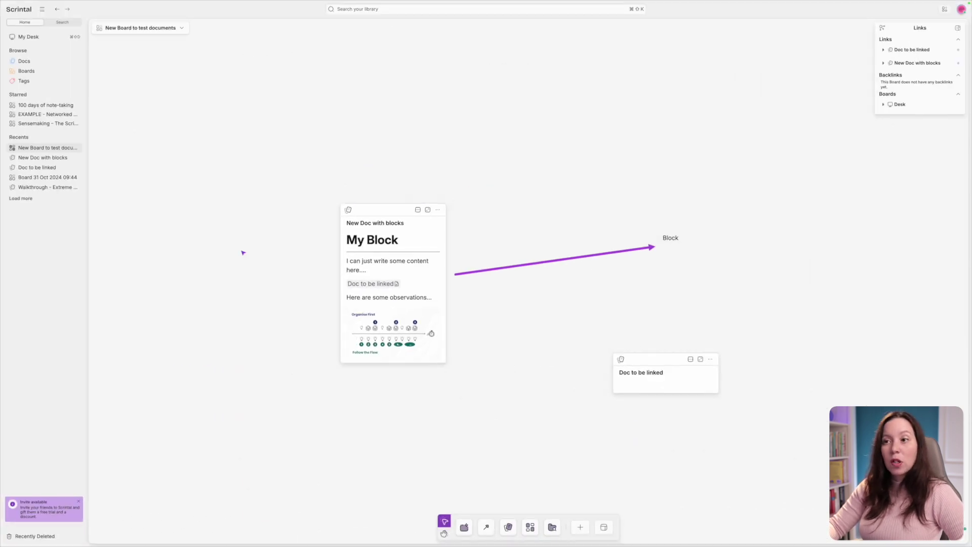